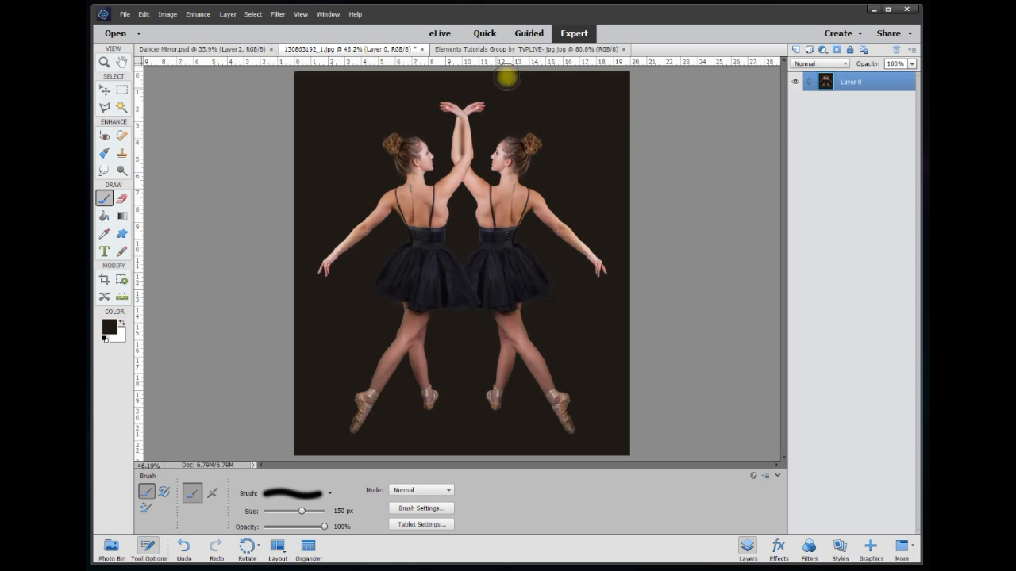
# - Examine the mirrored dancers composite closely, covering the crossed arms and hands, the skirts and the legs
pyautogui.click(104, 90)
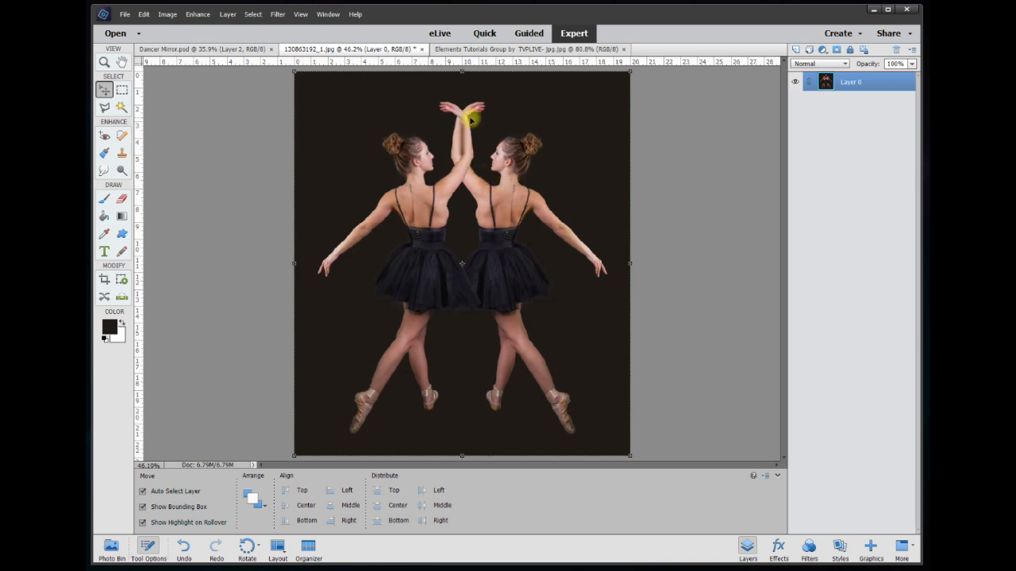
pyautogui.scroll(6, 473, 158)
pyautogui.moveTo(783, 229); pyautogui.dragTo(783, 203)
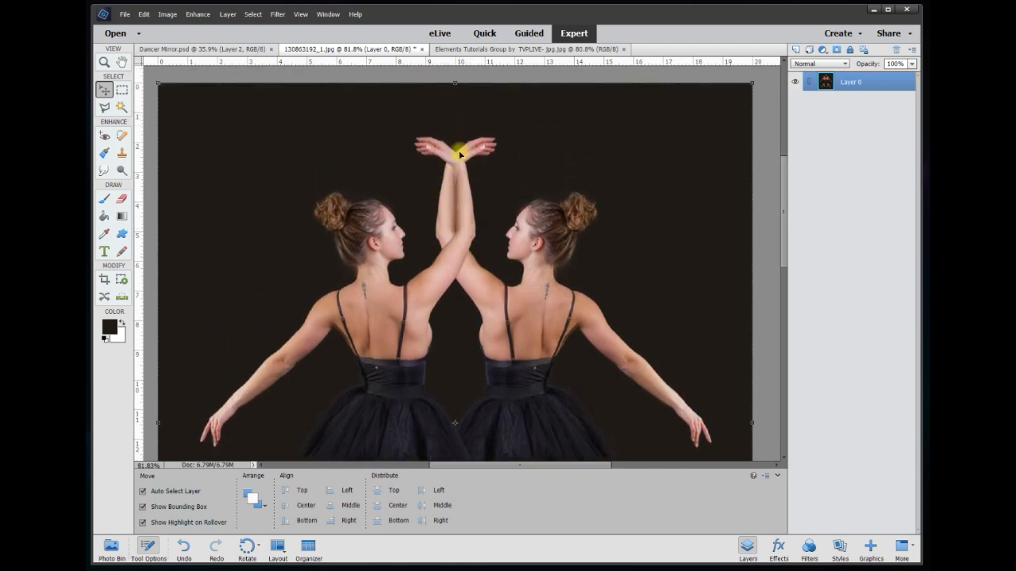
pyautogui.moveTo(783, 229); pyautogui.dragTo(787, 300)
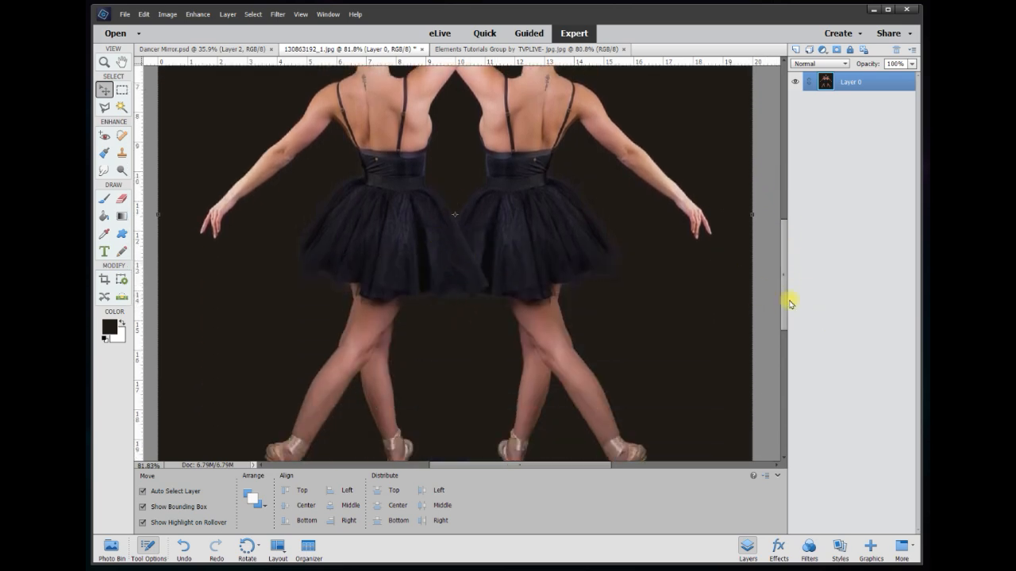
pyautogui.hotkey('ctrl', '0')
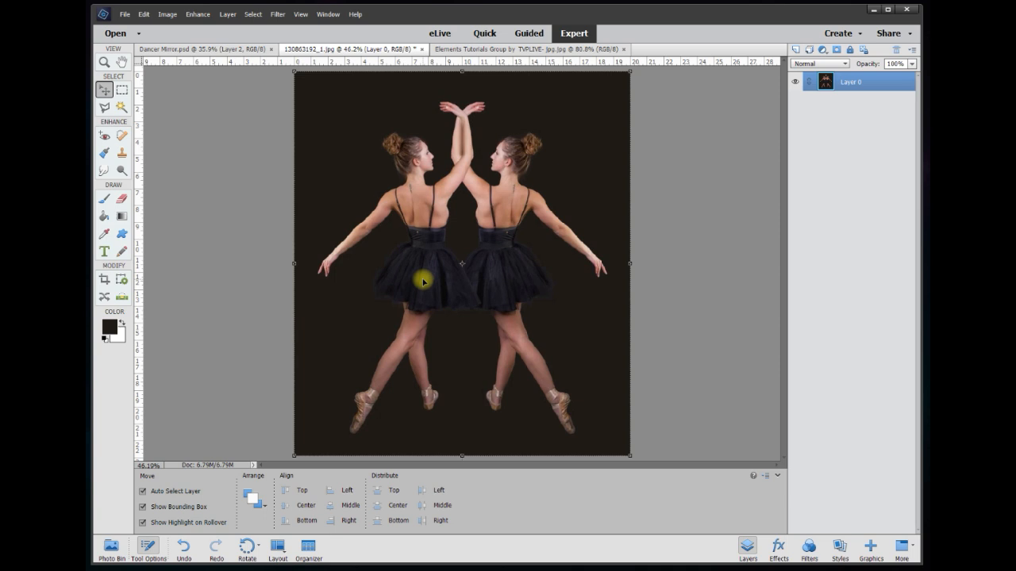
# - Switch to the Dancer Mirror.psd document and look over the single dancer on the dark background
pyautogui.click(246, 50)
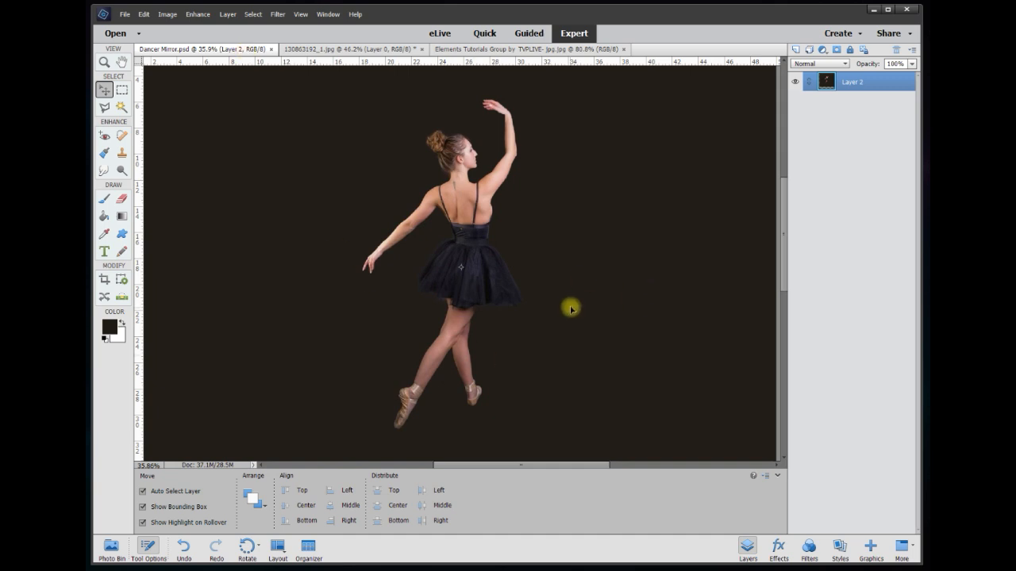
pyautogui.scroll(2, 591, 234)
pyautogui.moveTo(551, 469)
pyautogui.mouseDown()
pyautogui.moveTo(528, 469)
pyautogui.moveTo(543, 469)
pyautogui.mouseUp()
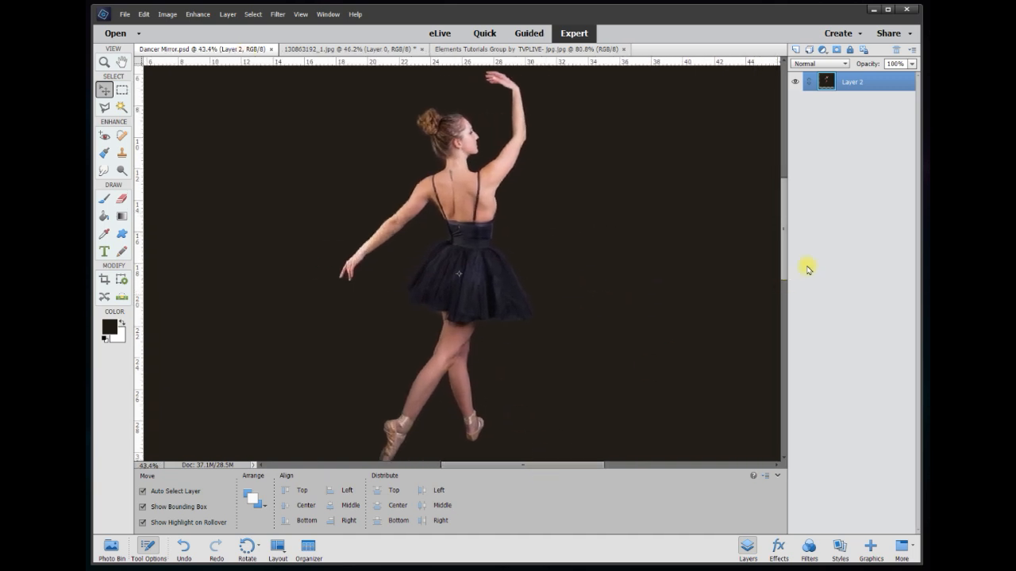
pyautogui.moveTo(788, 260)
pyautogui.mouseDown()
pyautogui.moveTo(782, 275)
pyautogui.moveTo(786, 265)
pyautogui.mouseUp()
pyautogui.scroll(-3, 631, 254)
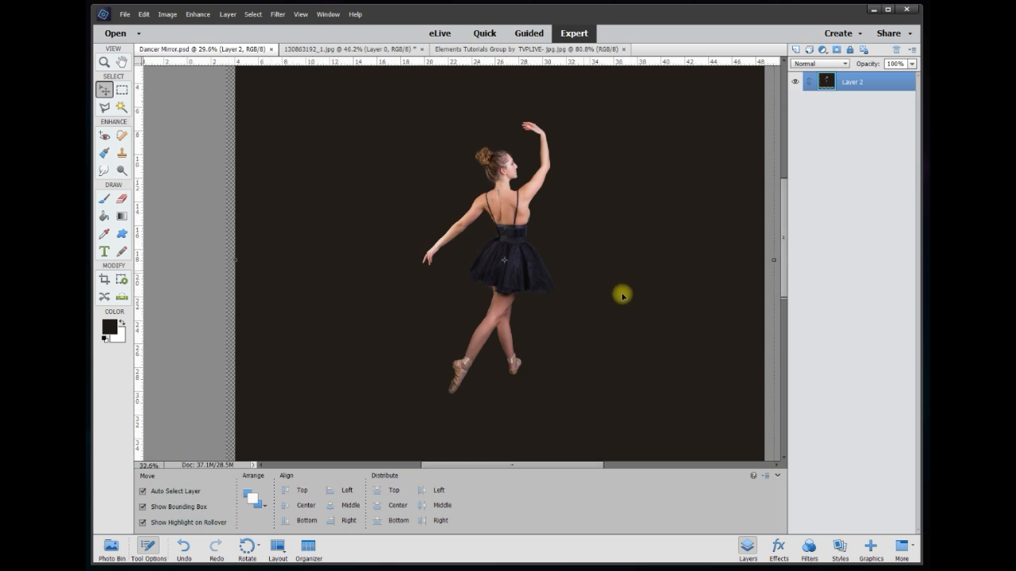
pyautogui.scroll(1, 622, 296)
# - Try to select the dark area at the dancer's waist with the Magic Wand at tolerance 20, then undo the selection
pyautogui.click(122, 109)
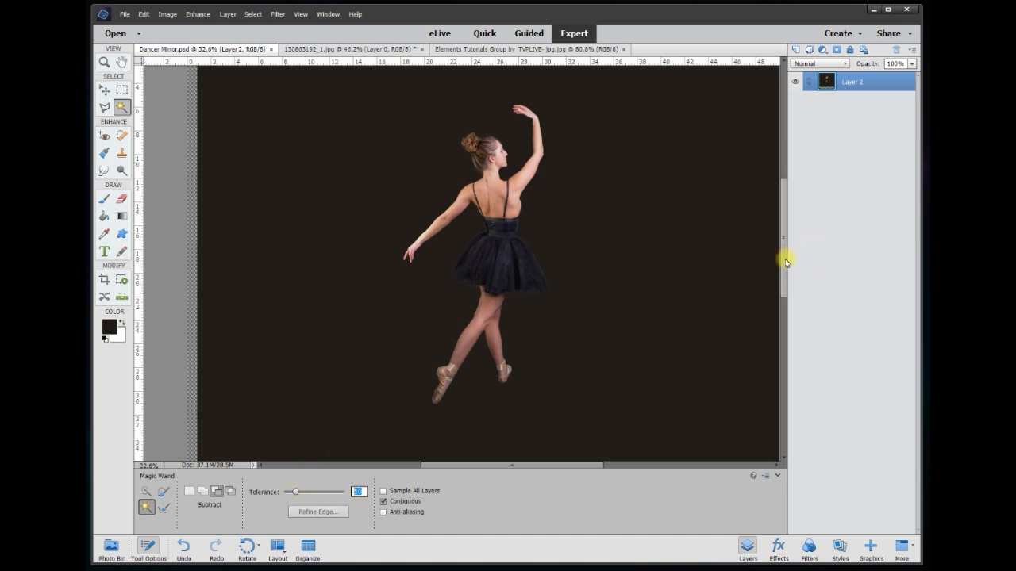
pyautogui.scroll(1, 540, 280)
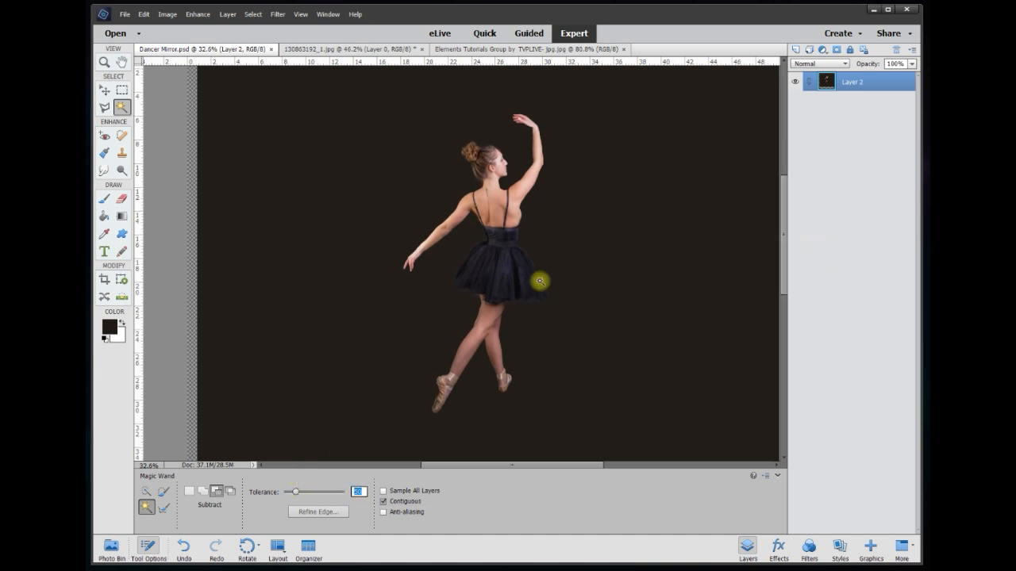
pyautogui.click(106, 90)
pyautogui.scroll(6, 535, 202)
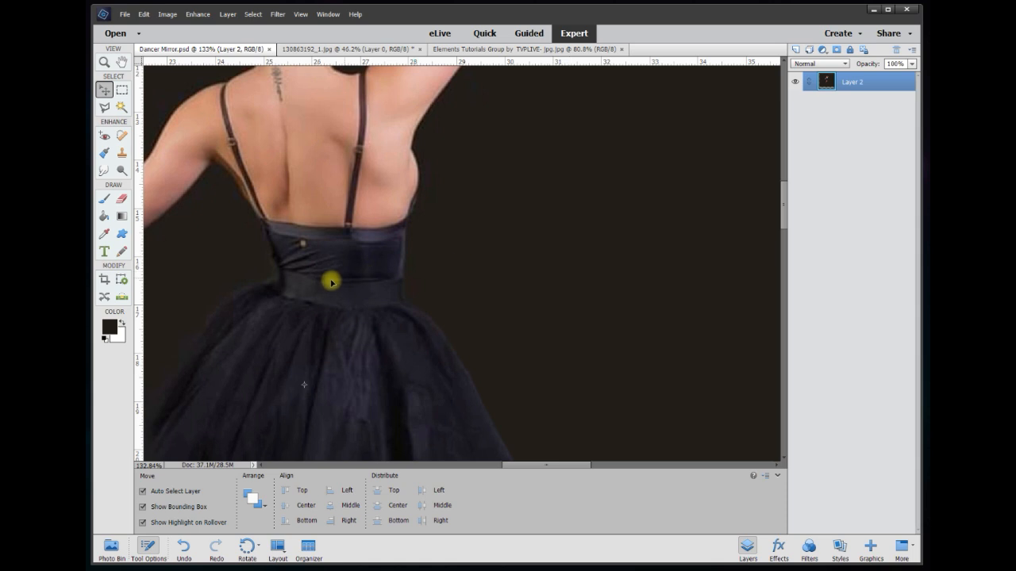
pyautogui.scroll(2, 332, 283)
pyautogui.click(122, 107)
pyautogui.click(403, 259)
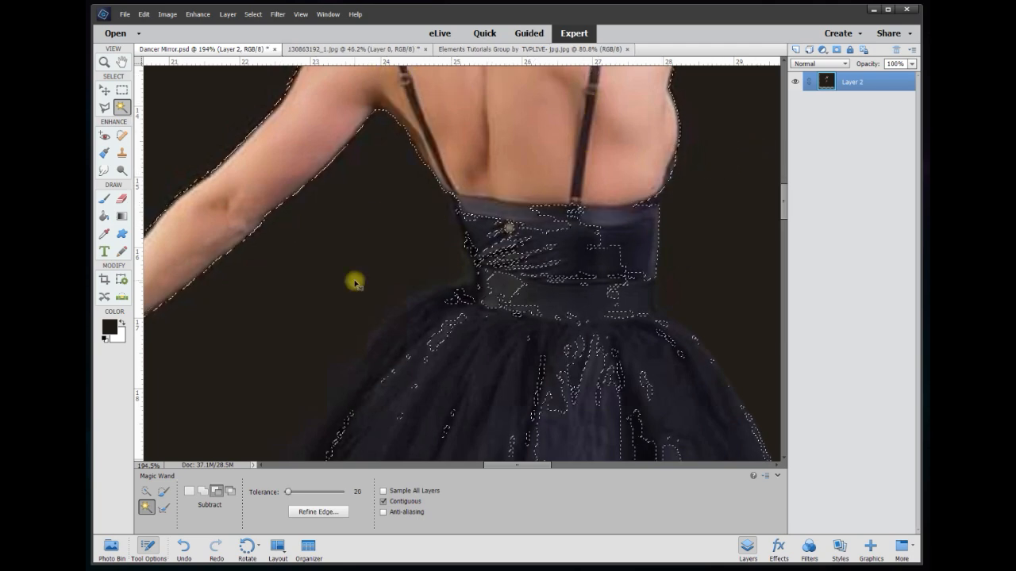
pyautogui.hotkey('ctrl', 'z')
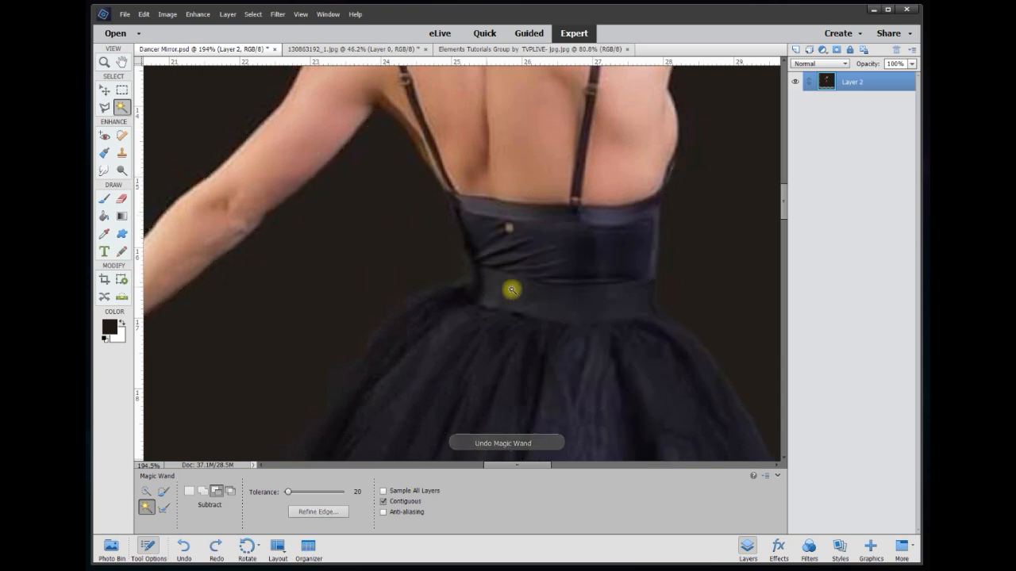
# - Select a tall rectangular strip starting just in front of the dancer's face, from about 27 to 32 on the horizontal ruler
pyautogui.moveTo(785, 210); pyautogui.dragTo(790, 189)
pyautogui.scroll(-6, 668, 226)
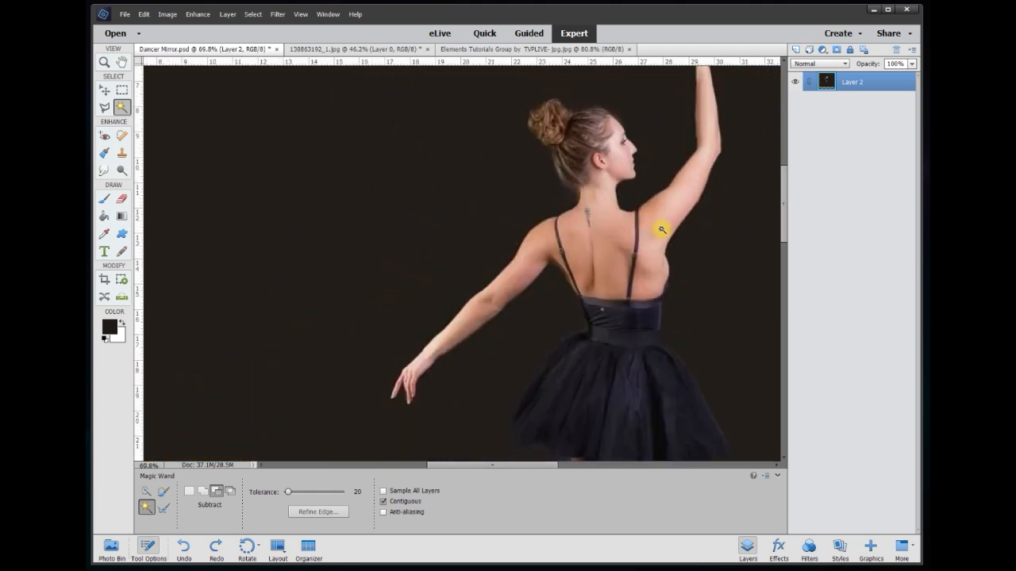
pyautogui.scroll(-2, 568, 294)
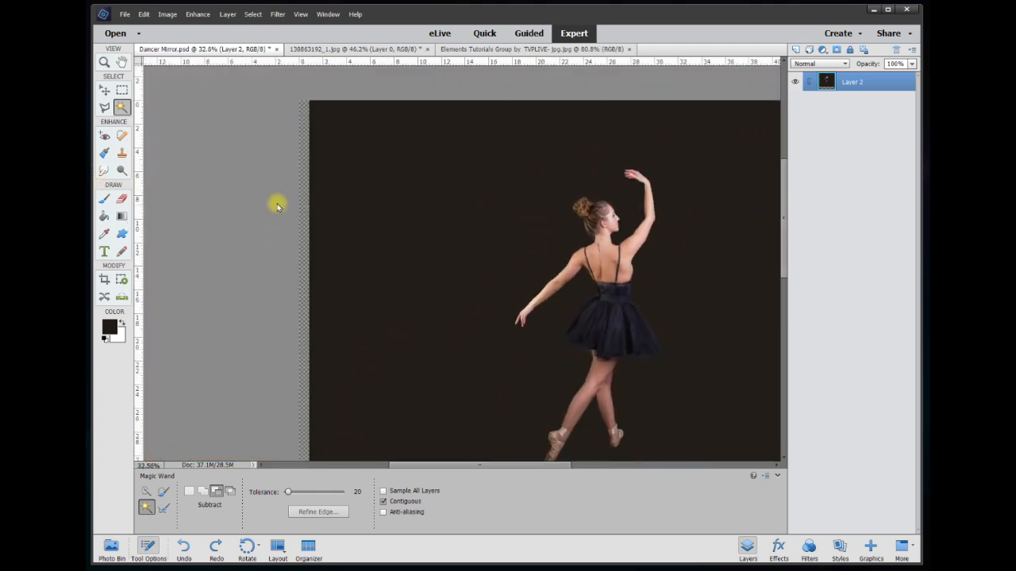
pyautogui.scroll(-2, 627, 313)
pyautogui.scroll(3, 612, 320)
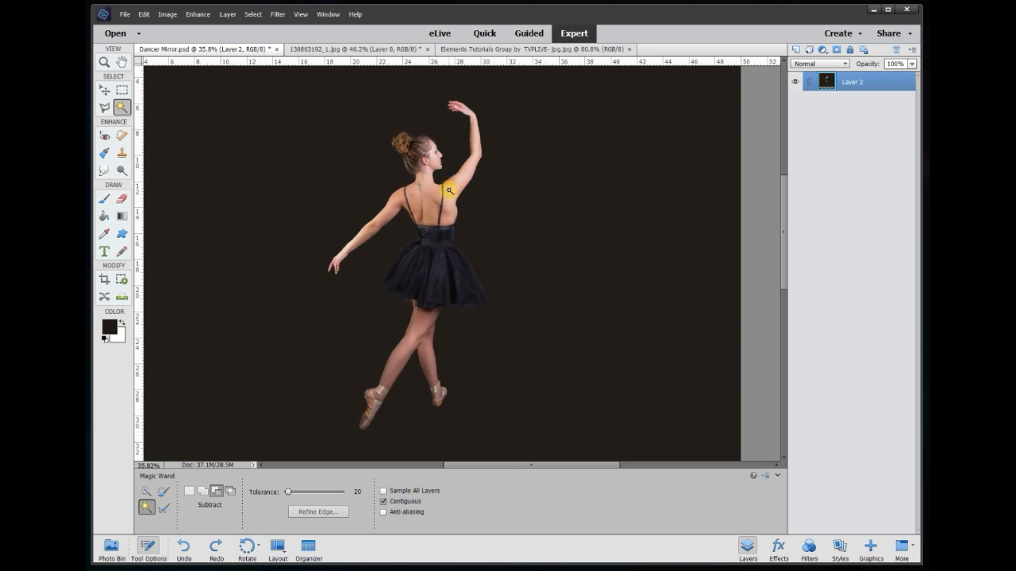
pyautogui.hotkey('ctrl', '-')
pyautogui.click(123, 91)
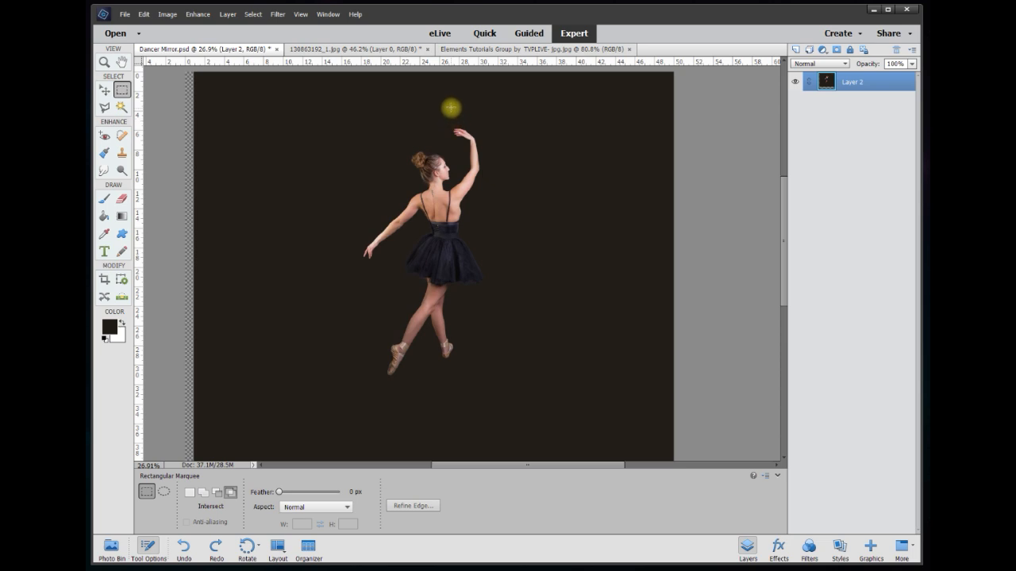
pyautogui.moveTo(449, 112); pyautogui.dragTo(500, 334)
pyautogui.scroll(4, 458, 175)
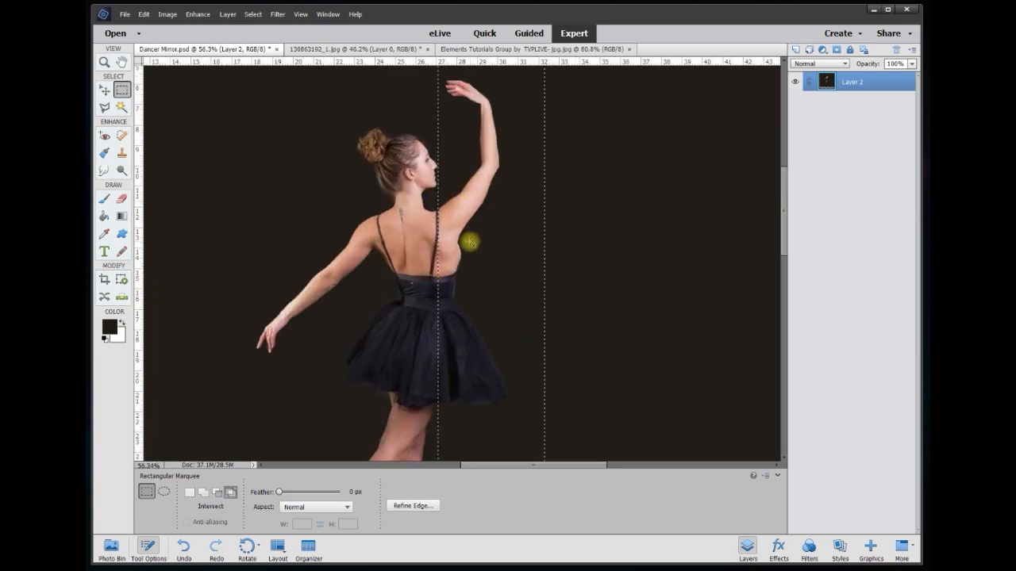
# - Erase a thin line with an 8 px eraser along the inner edge of the raised arm and around the hand
pyautogui.press('v')
pyautogui.scroll(8, 351, 131)
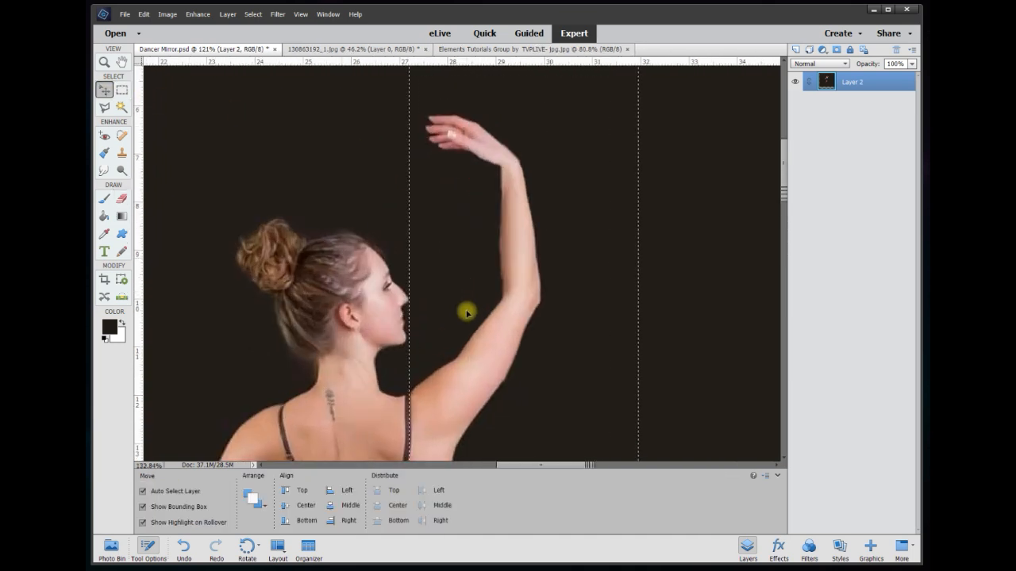
pyautogui.scroll(3, 426, 421)
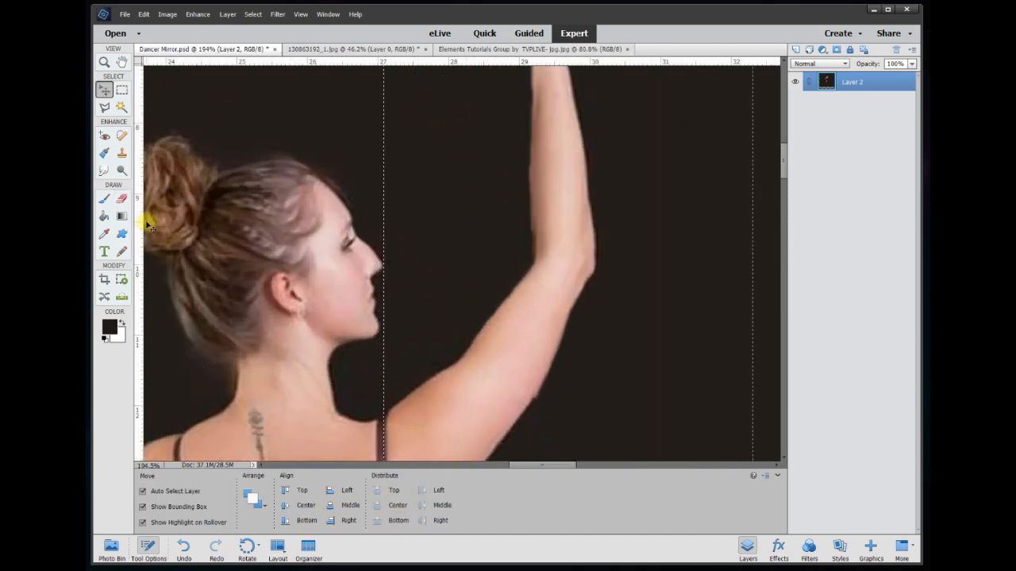
pyautogui.click(121, 200)
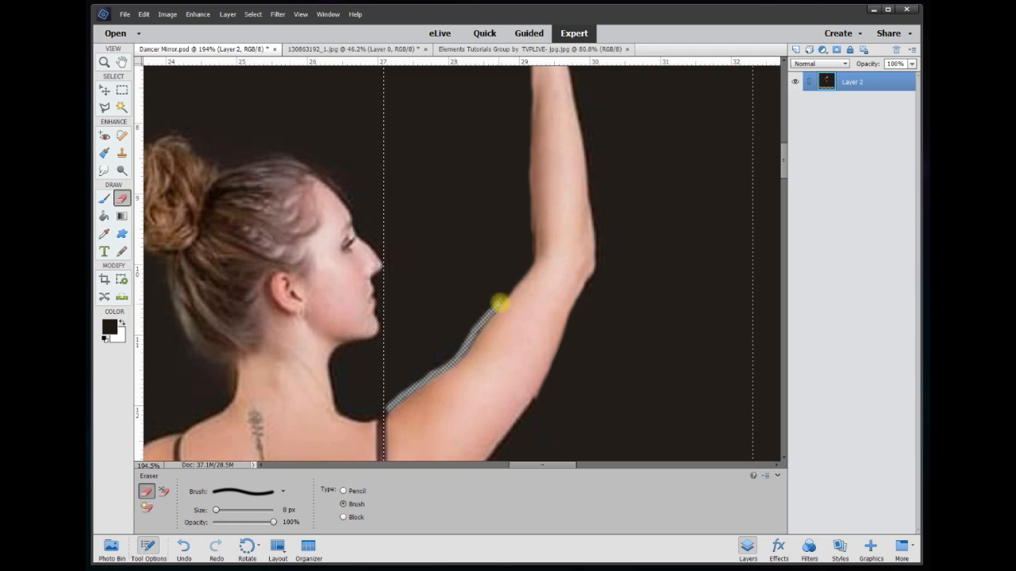
pyautogui.moveTo(508, 292)
pyautogui.mouseDown()
pyautogui.moveTo(528, 233)
pyautogui.moveTo(529, 118)
pyautogui.mouseUp()
pyautogui.moveTo(784, 165); pyautogui.dragTo(784, 141)
pyautogui.scroll(4, 506, 318)
pyautogui.moveTo(538, 365)
pyautogui.mouseDown()
pyautogui.moveTo(476, 247)
pyautogui.moveTo(394, 232)
pyautogui.moveTo(369, 206)
pyautogui.moveTo(370, 170)
pyautogui.moveTo(430, 150)
pyautogui.moveTo(528, 198)
pyautogui.moveTo(594, 265)
pyautogui.moveTo(613, 346)
pyautogui.mouseUp()
# - Erase a thin line down the outer edge of the raised arm and along the side of the torso, redoing one faulty stroke
pyautogui.press(',')
pyautogui.press('.')
pyautogui.press(']')
pyautogui.press(']')
pyautogui.press(']')
pyautogui.press(']')
pyautogui.press(']')
pyautogui.scroll(-3, 623, 302)
pyautogui.moveTo(615, 99); pyautogui.dragTo(642, 339)
pyautogui.scroll(-3, 666, 224)
pyautogui.moveTo(643, 116); pyautogui.dragTo(528, 332)
pyautogui.moveTo(786, 164); pyautogui.dragTo(787, 181)
pyautogui.moveTo(532, 79)
pyautogui.mouseDown()
pyautogui.moveTo(444, 199)
pyautogui.moveTo(448, 343)
pyautogui.mouseUp()
pyautogui.hotkey('ctrl', 'z')
pyautogui.moveTo(437, 243)
pyautogui.mouseDown()
pyautogui.moveTo(455, 311)
pyautogui.moveTo(424, 436)
pyautogui.mouseUp()
# - Continue the erased outline from the waist down the side of the skirt and along its hem inside the selection
pyautogui.moveTo(783, 191); pyautogui.dragTo(782, 210)
pyautogui.moveTo(426, 127)
pyautogui.mouseDown()
pyautogui.moveTo(420, 186)
pyautogui.moveTo(544, 404)
pyautogui.mouseUp()
pyautogui.scroll(-3, 544, 404)
pyautogui.moveTo(536, 67); pyautogui.dragTo(699, 384)
pyautogui.scroll(-3, 330, 224)
pyautogui.moveTo(329, 223)
pyautogui.mouseDown()
pyautogui.moveTo(511, 231)
pyautogui.moveTo(696, 150)
pyautogui.mouseUp()
# - Erase along the selection's inner edge with a 50 px eraser, below the skirt and from the shoulder up past the raised hand
pyautogui.hotkey('ctrl', '0')
pyautogui.press(']')
pyautogui.press(']')
pyautogui.press(']')
pyautogui.press(']')
pyautogui.moveTo(453, 288); pyautogui.dragTo(457, 432)
pyautogui.scroll(5, 515, 225)
pyautogui.moveTo(454, 273); pyautogui.dragTo(460, 95)
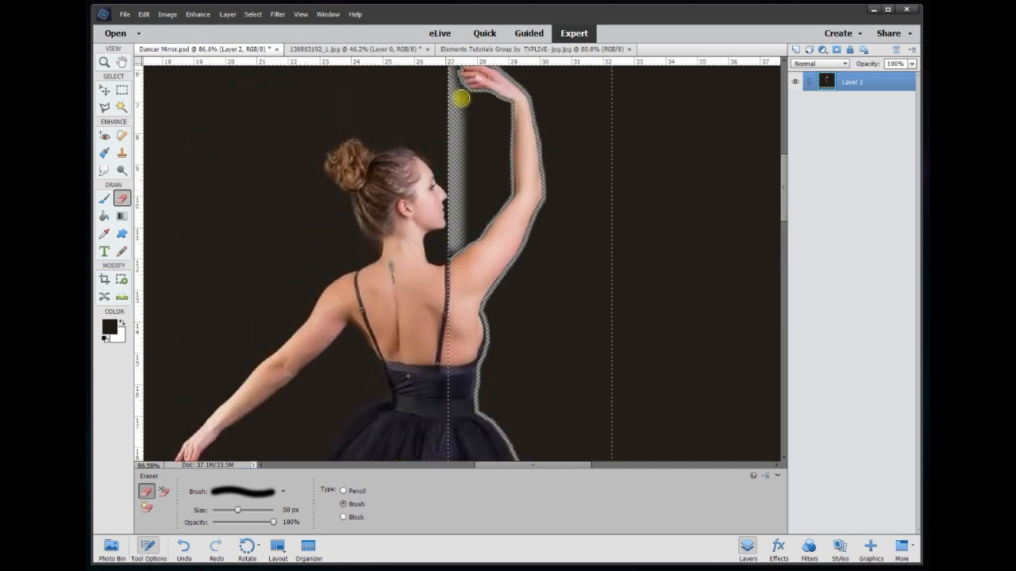
pyautogui.scroll(3, 415, 222)
pyautogui.moveTo(448, 250); pyautogui.dragTo(455, 158)
# - Deselect the strip and extend the erased line straight up to the canvas's upper edge
pyautogui.hotkey('ctrl', 'd')
pyautogui.scroll(-2, 544, 164)
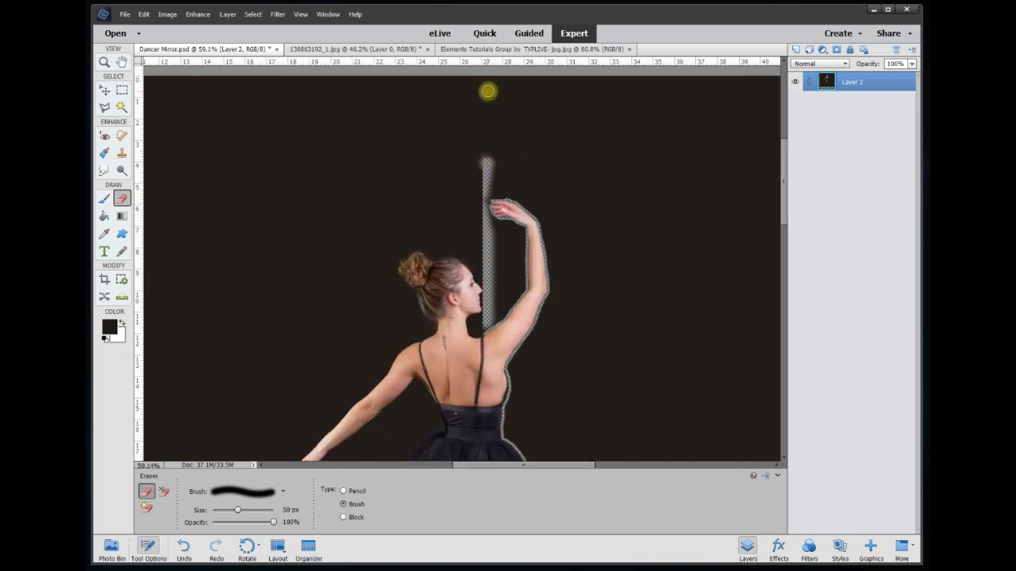
pyautogui.keyDown('shift'); pyautogui.click(486, 76); pyautogui.keyUp('shift')
pyautogui.scroll(-2, 513, 118)
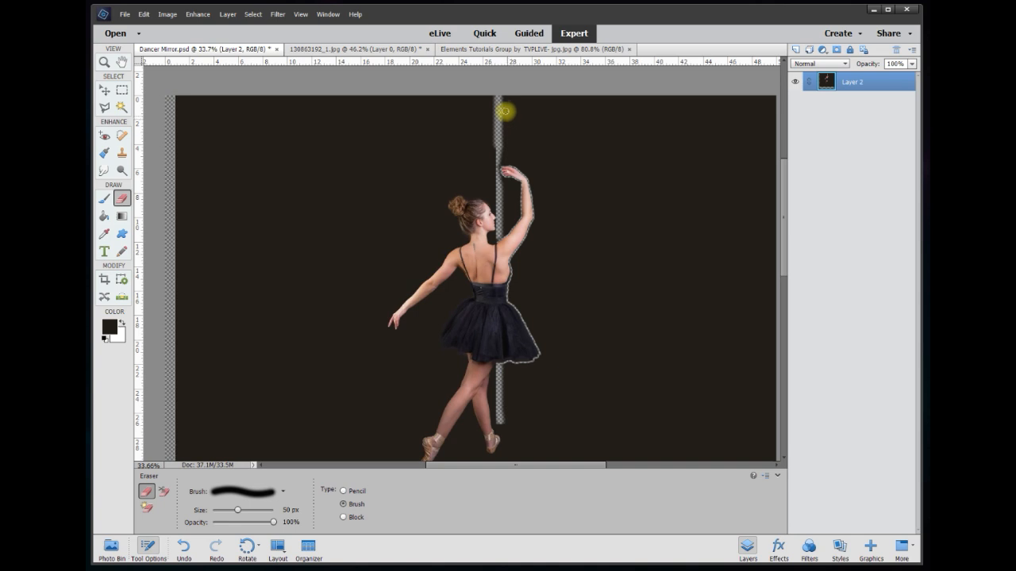
# - Extend the erased line around the rear foot down to the bottom of the dark background, and reduce the eraser to 20 px
pyautogui.moveTo(780, 250); pyautogui.dragTo(792, 317)
pyautogui.scroll(4, 619, 330)
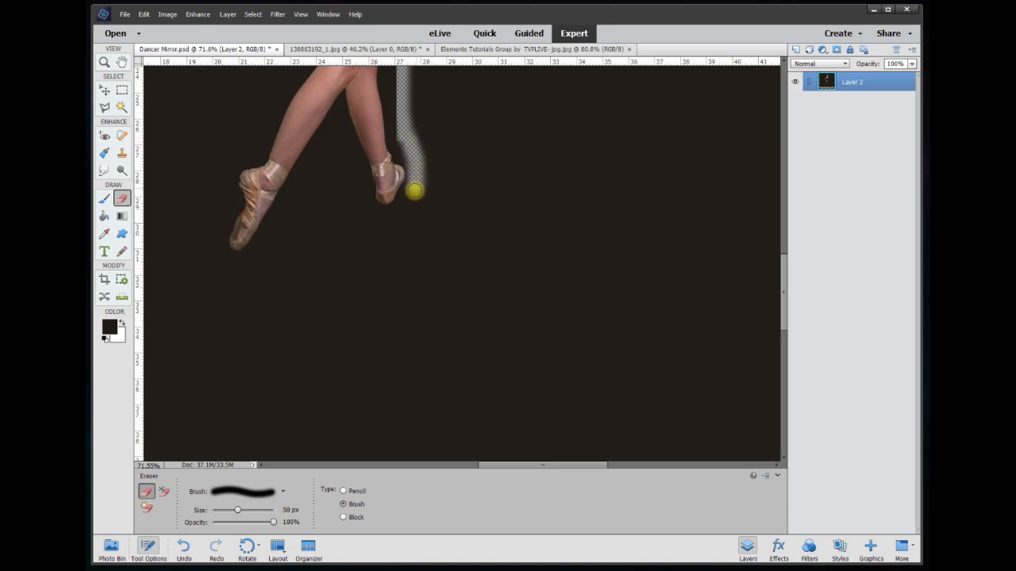
pyautogui.moveTo(398, 234); pyautogui.dragTo(406, 438)
pyautogui.press('[')
pyautogui.press('[')
pyautogui.press('[')
pyautogui.scroll(-4, 576, 136)
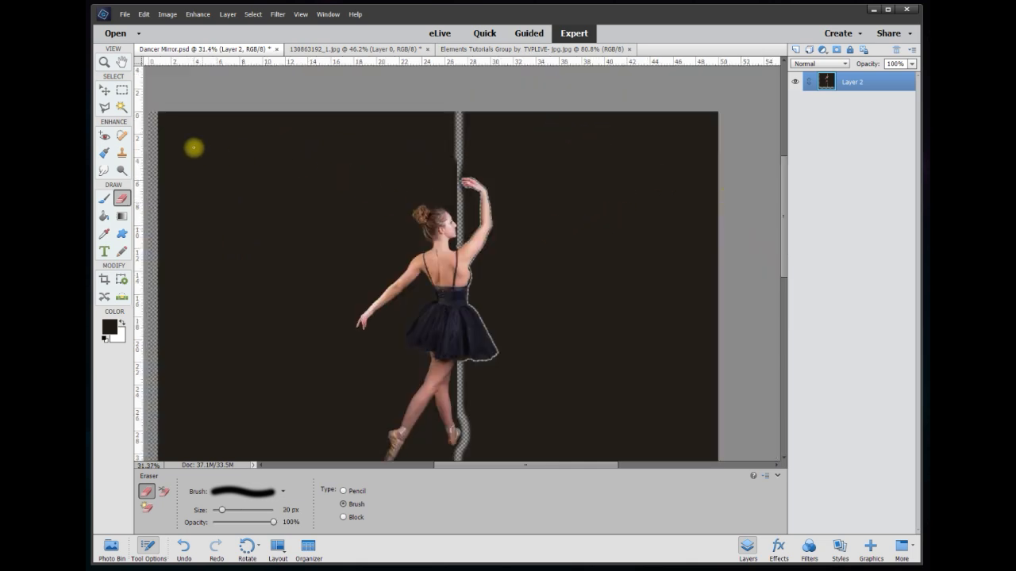
# - Outline the background in front of the dancer with the Polygonal Lasso along the erased line, delete it, and deselect
pyautogui.click(105, 106)
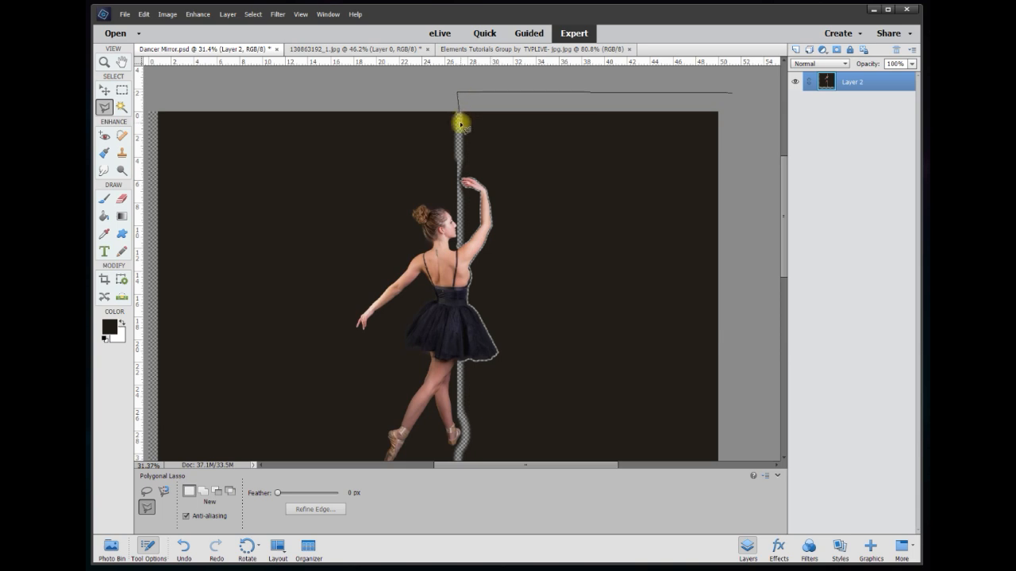
pyautogui.scroll(5, 460, 125)
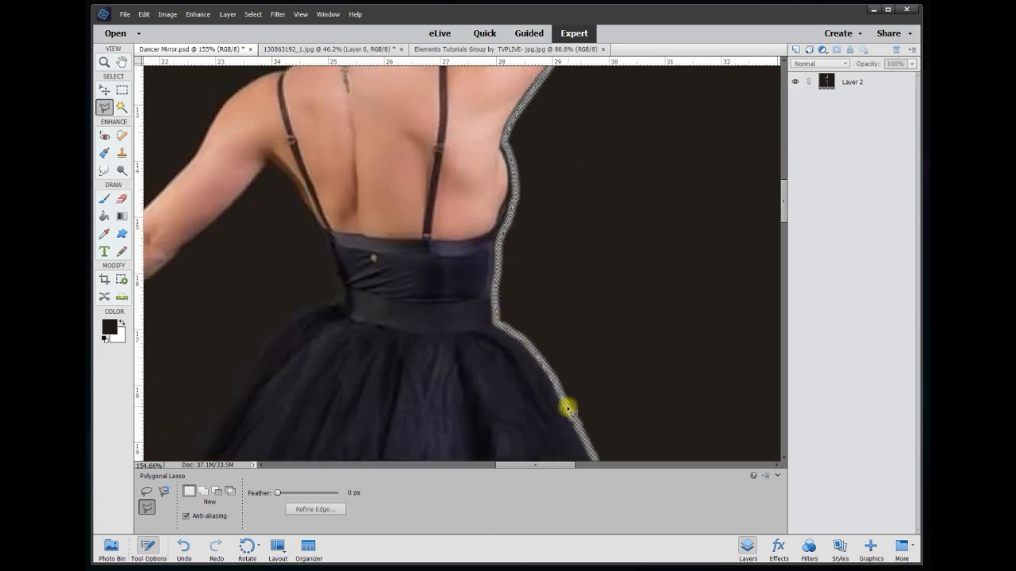
pyautogui.click(641, 382)
pyautogui.click(489, 415)
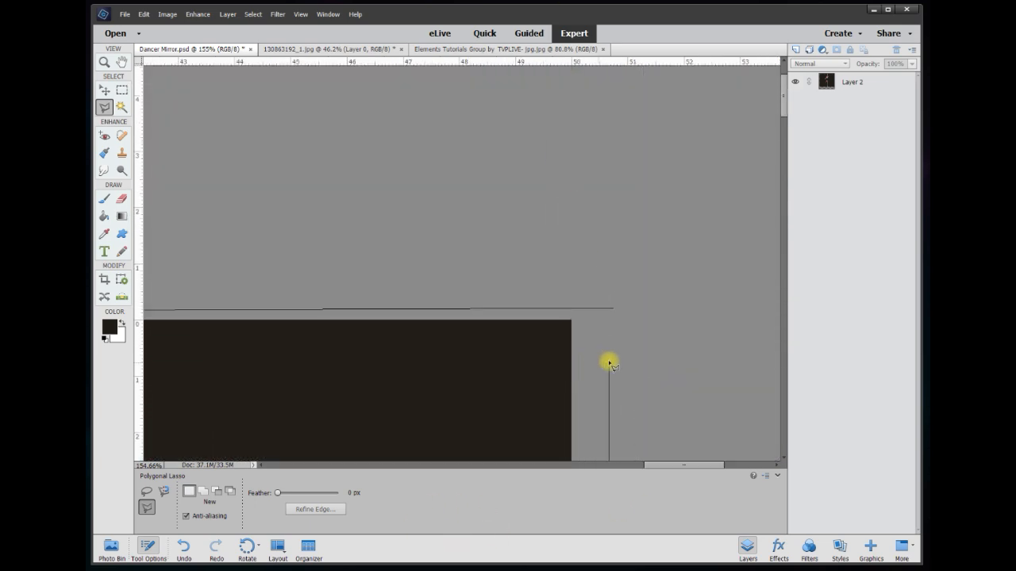
pyautogui.doubleClick(609, 364)
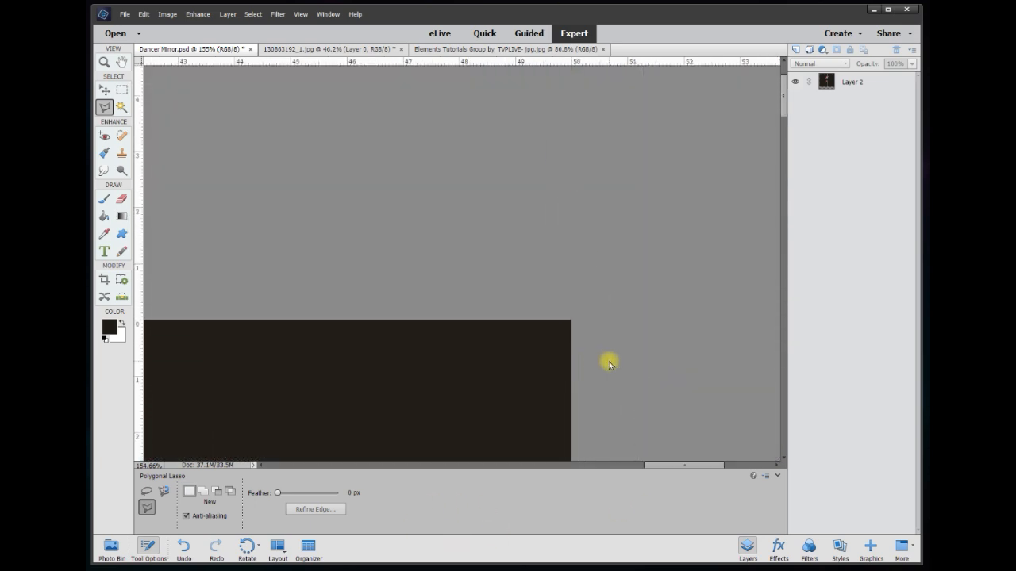
pyautogui.scroll(-8, 413, 331)
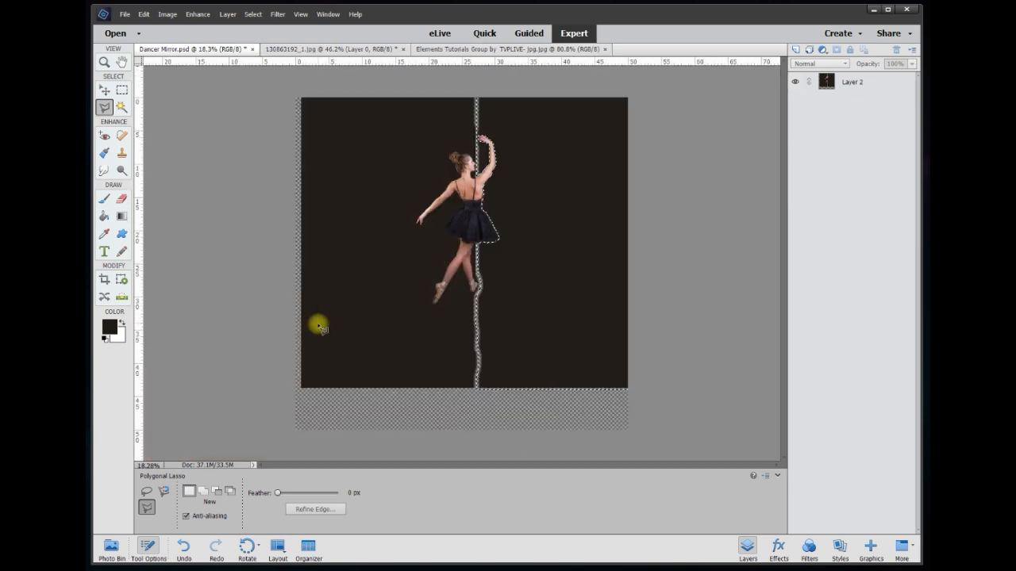
pyautogui.press('Delete')
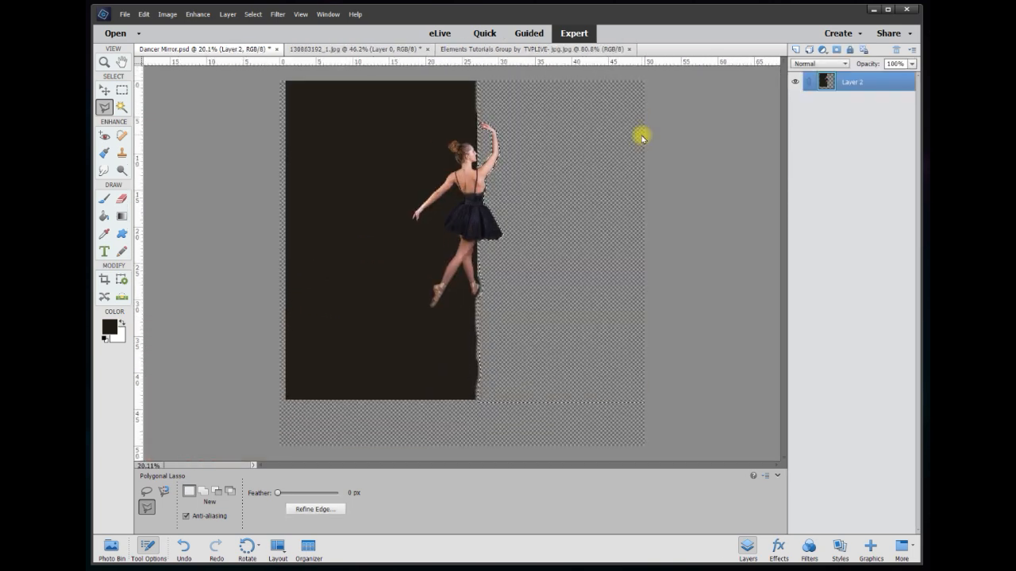
pyautogui.hotkey('ctrl', 'd')
pyautogui.scroll(3, 516, 127)
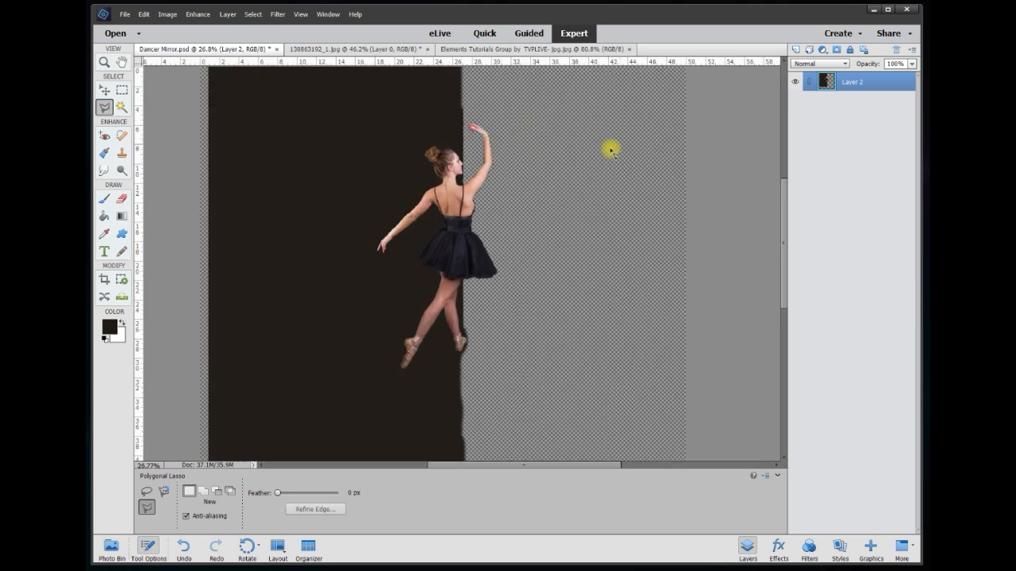
pyautogui.scroll(2, 547, 243)
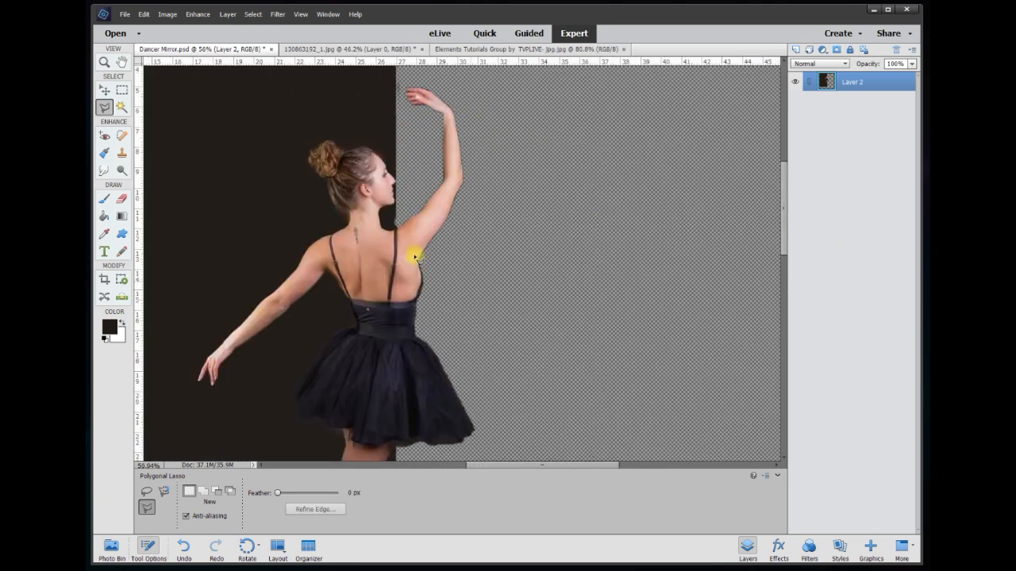
pyautogui.scroll(-1, 414, 238)
pyautogui.scroll(-2, 425, 294)
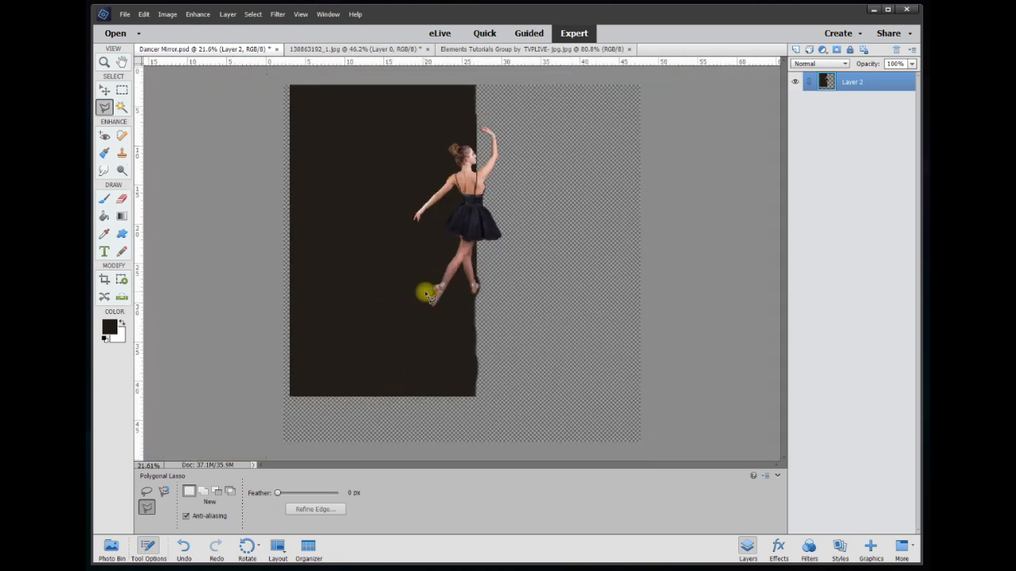
# - Add a new layer, fill it with the dark background colour, and move it beneath the dancer layer
pyautogui.click(103, 234)
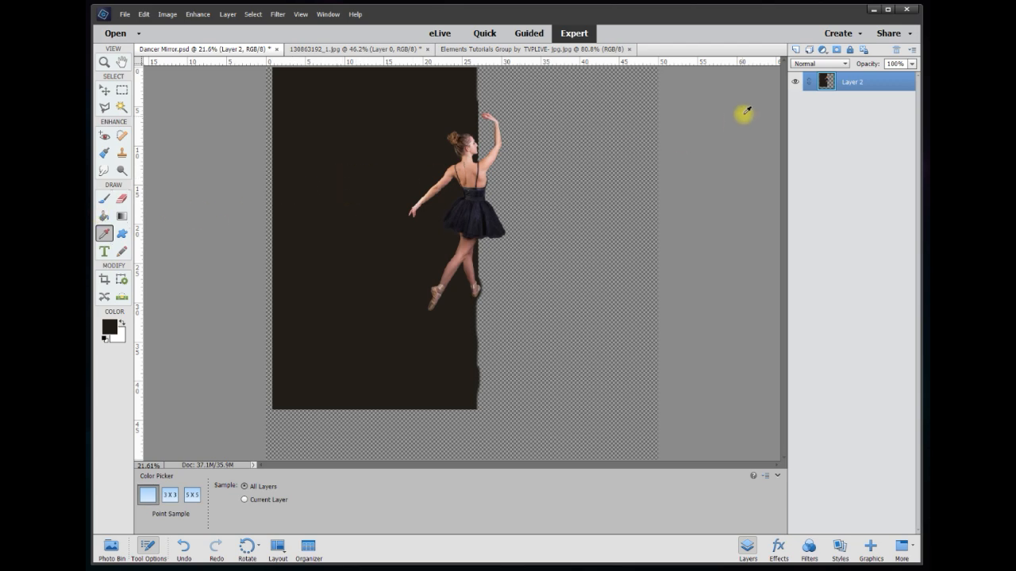
pyautogui.click(794, 52)
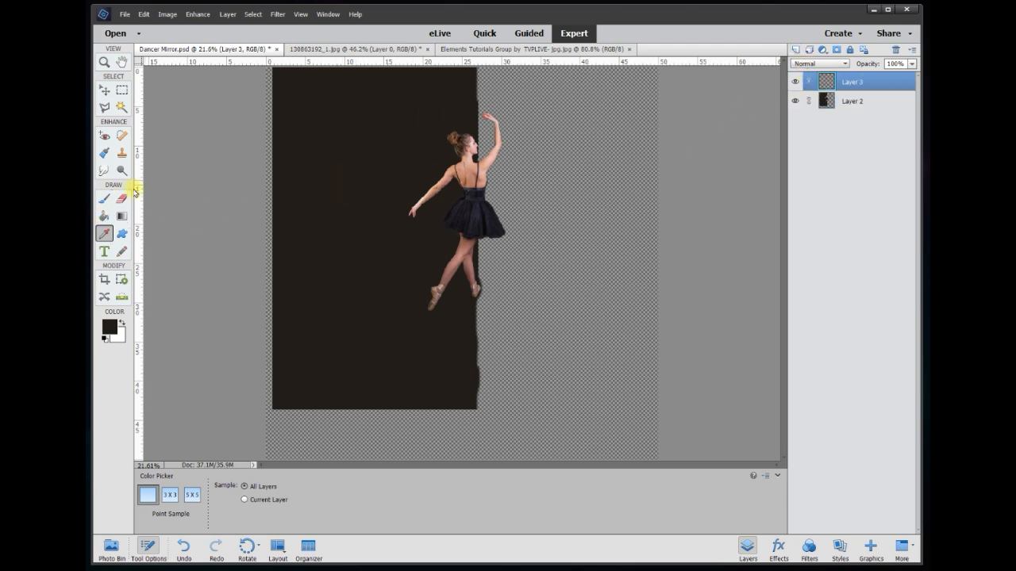
pyautogui.click(105, 215)
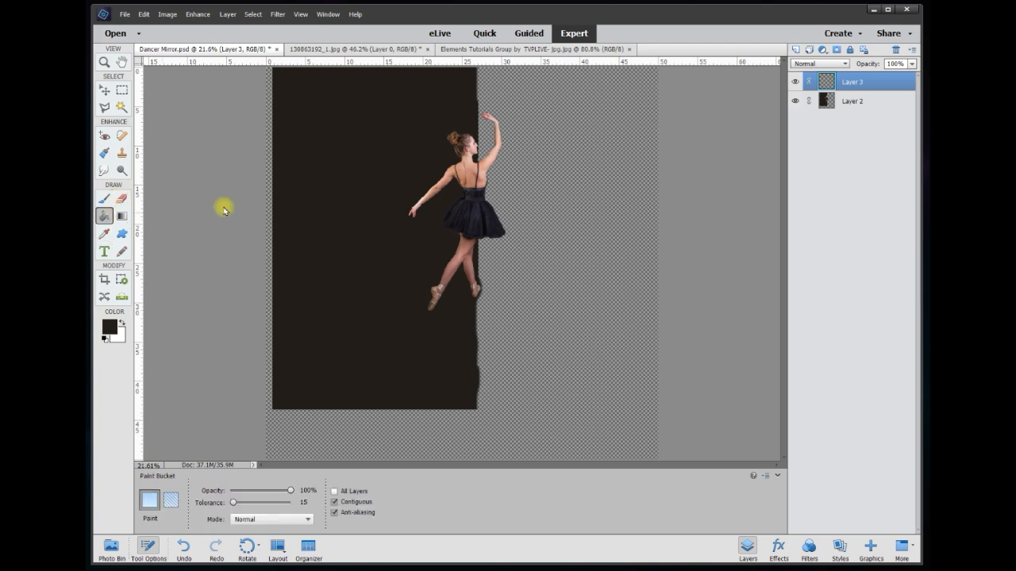
pyautogui.click(550, 223)
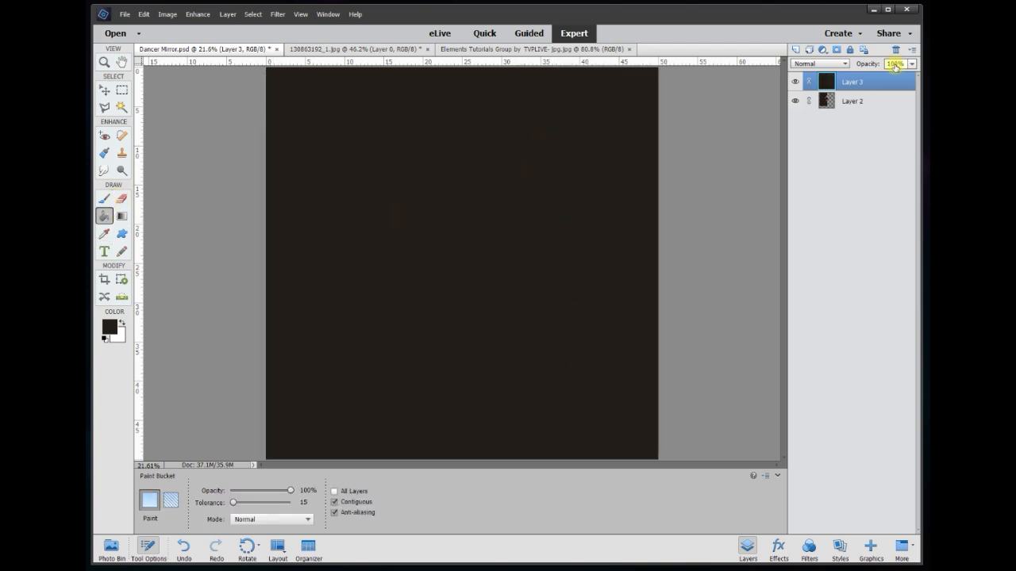
pyautogui.moveTo(855, 84); pyautogui.dragTo(849, 124)
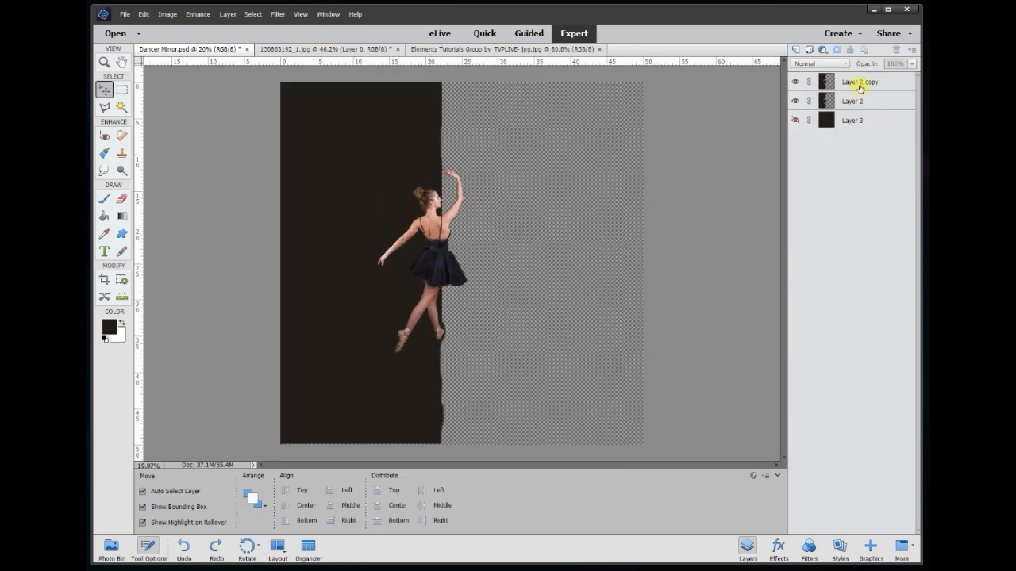
# - Flip the Layer 2 copy horizontally and move it opposite the original dancer so their raised hands cross
pyautogui.click(861, 82)
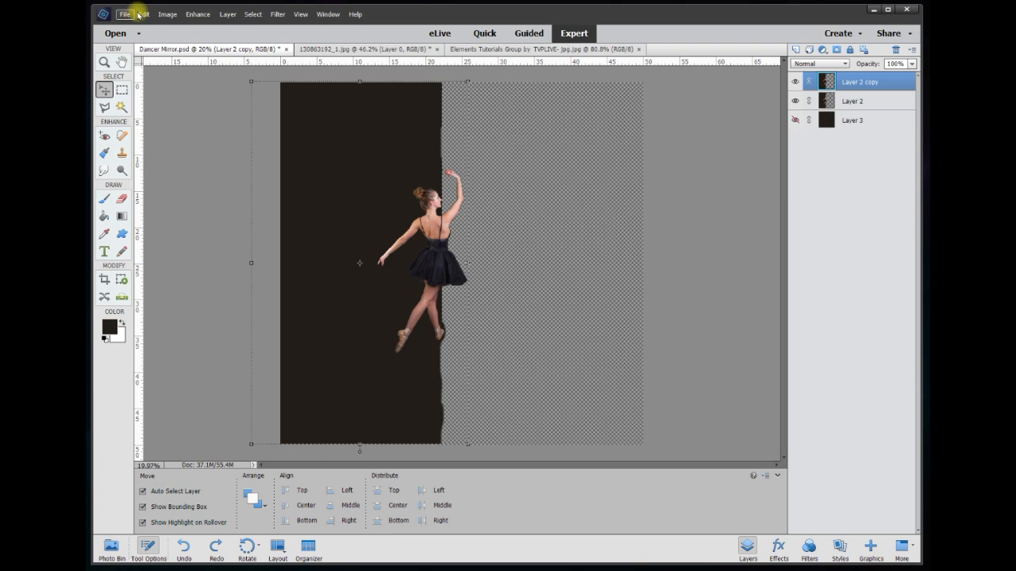
pyautogui.click(168, 14)
pyautogui.moveTo(164, 29)
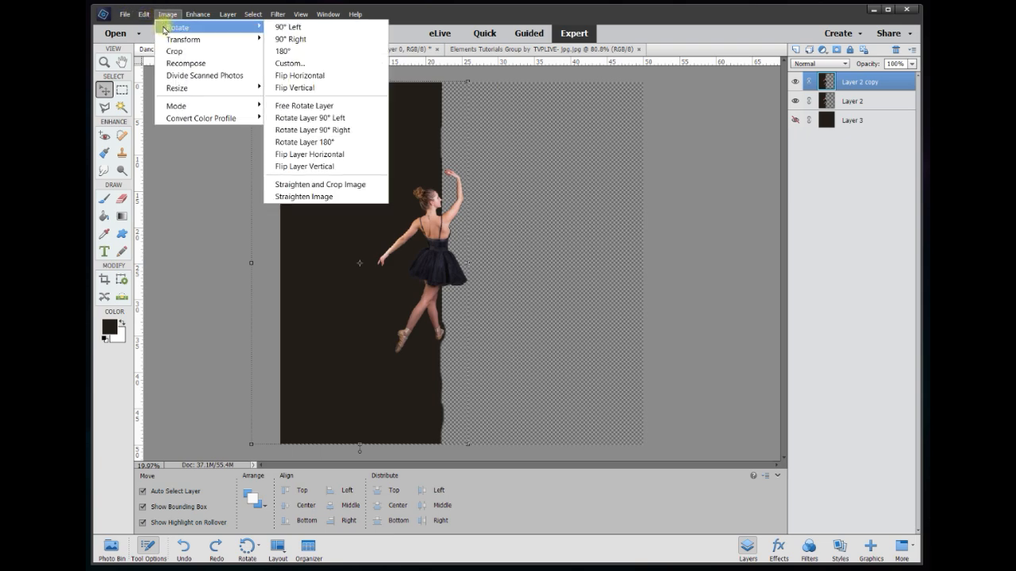
pyautogui.click(330, 159)
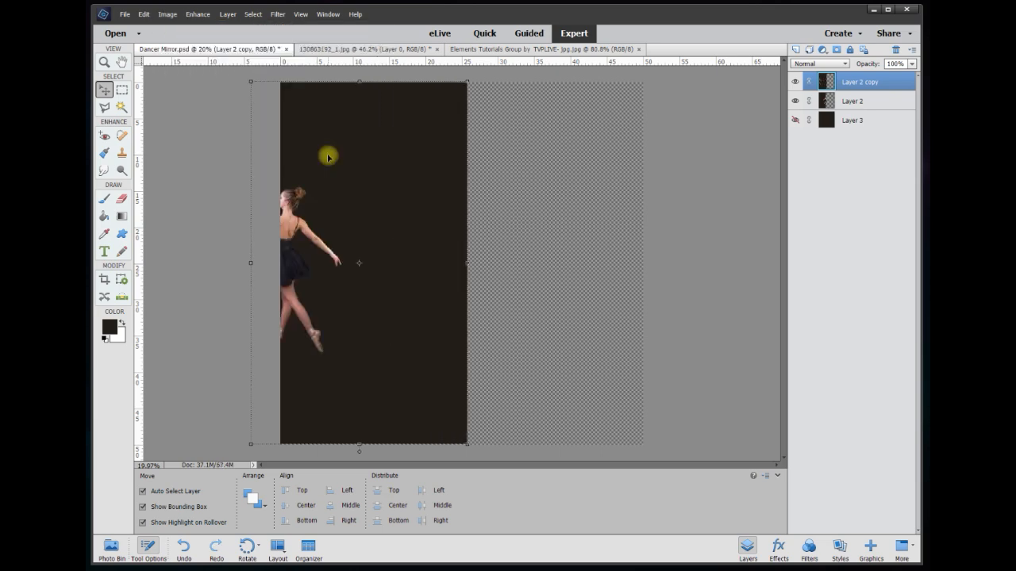
pyautogui.moveTo(317, 234); pyautogui.dragTo(513, 232)
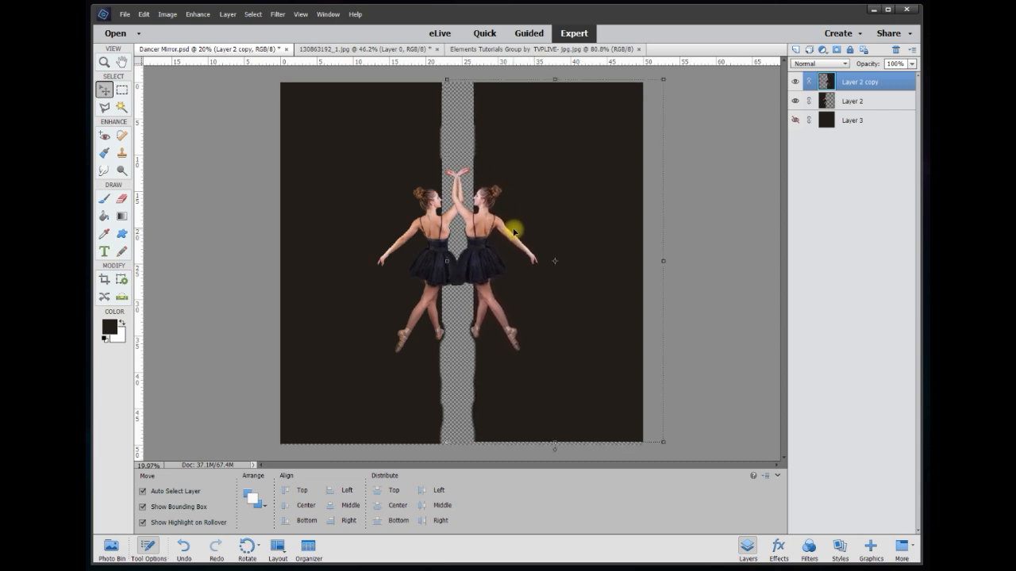
# - Move Layer 2 copy beneath Layer 2 in the stack and fine-tune its position to line up with the original dancer
pyautogui.moveTo(862, 82); pyautogui.dragTo(863, 114)
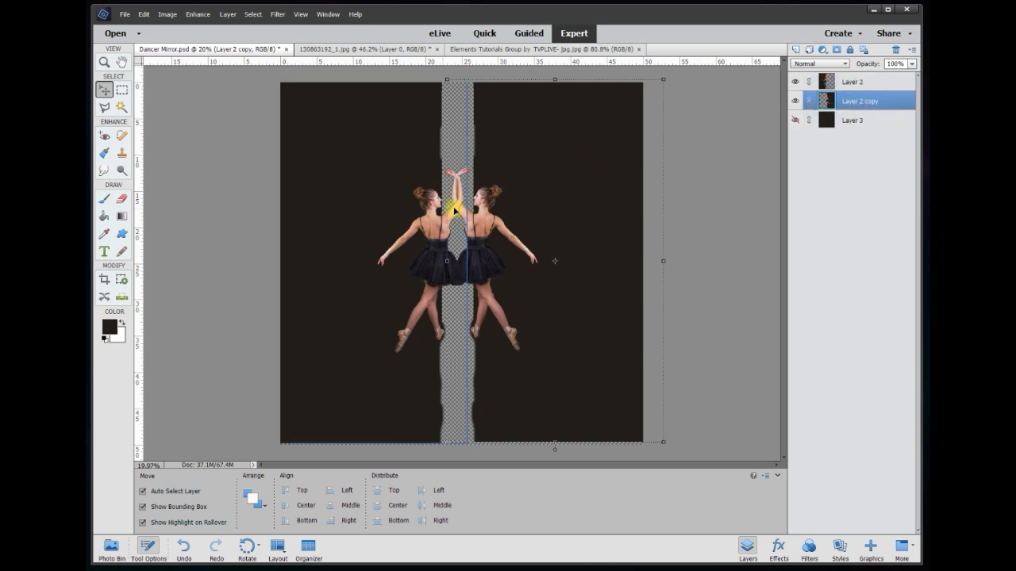
pyautogui.scroll(3, 483, 265)
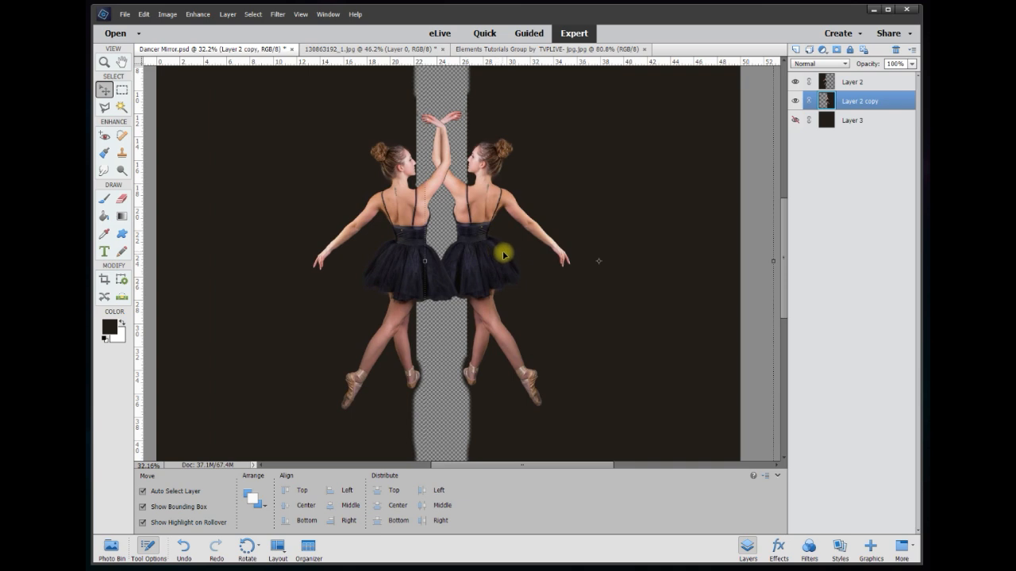
pyautogui.scroll(1, 503, 253)
pyautogui.moveTo(538, 241)
pyautogui.mouseDown()
pyautogui.moveTo(544, 245)
pyautogui.moveTo(524, 235)
pyautogui.moveTo(514, 247)
pyautogui.moveTo(530, 243)
pyautogui.moveTo(534, 254)
pyautogui.moveTo(528, 235)
pyautogui.moveTo(535, 245)
pyautogui.moveTo(521, 240)
pyautogui.moveTo(539, 248)
pyautogui.mouseUp()
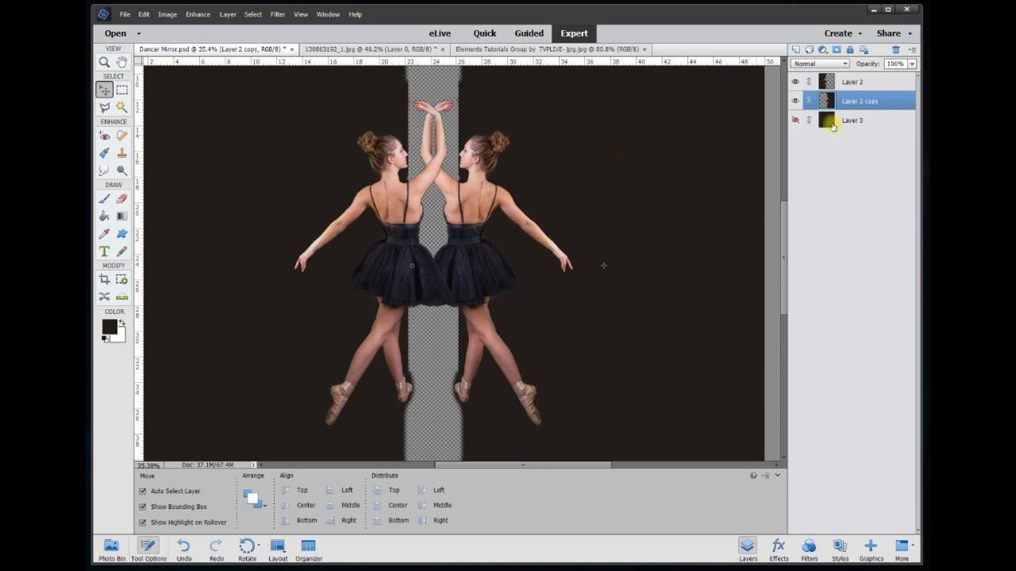
# - Show the dark fill layer and add a new empty layer directly above Layer 2 copy
pyautogui.click(798, 120)
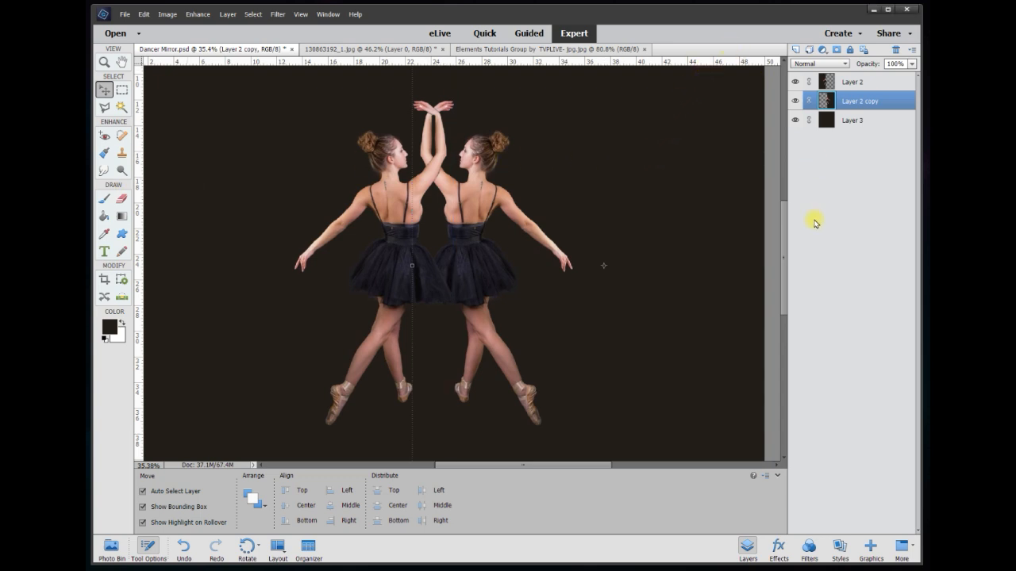
pyautogui.click(773, 270)
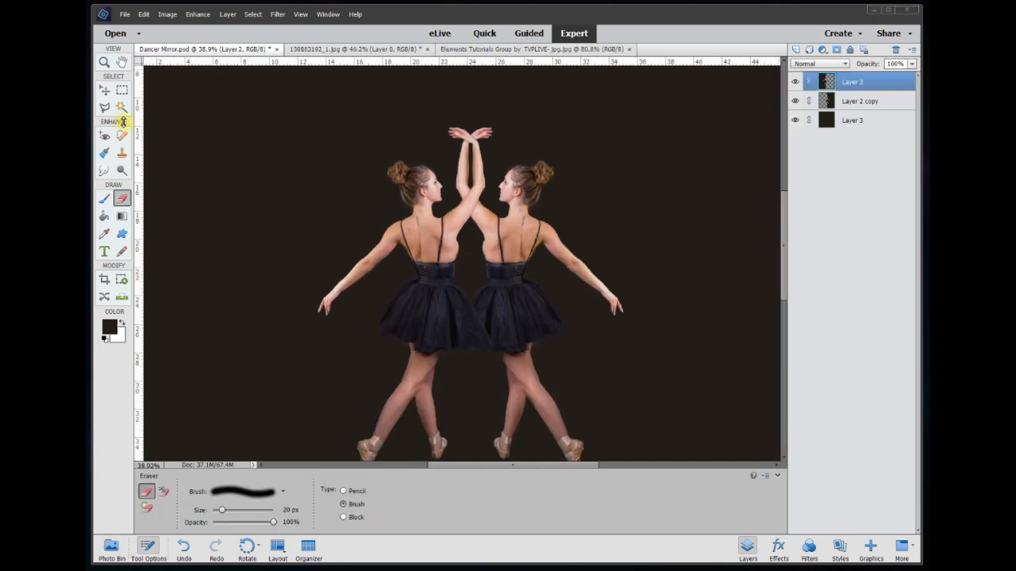
pyautogui.click(855, 103)
pyautogui.click(794, 49)
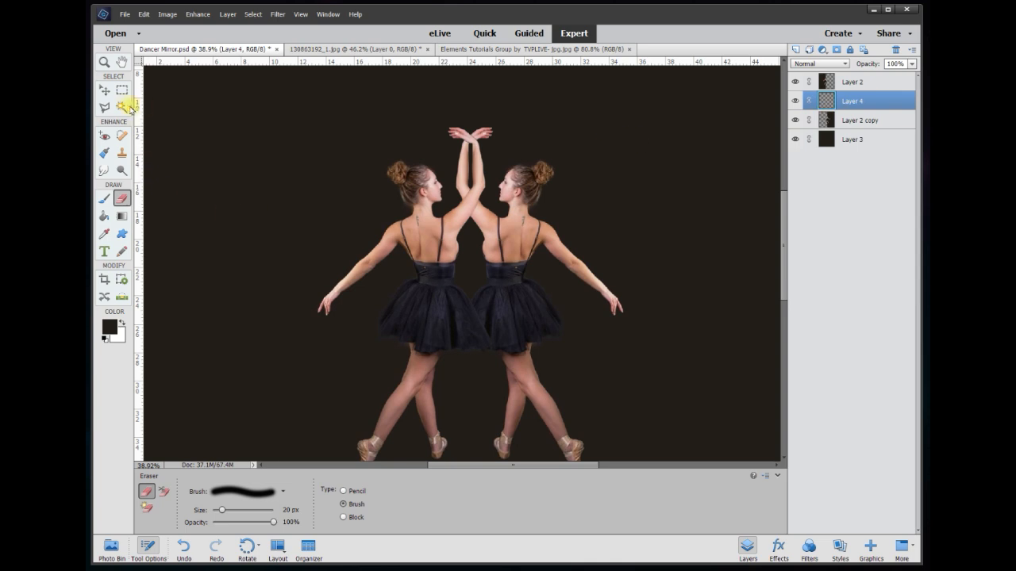
# - Set the Brush tool's foreground colour to near-black 060606 for shading where the dancers' arms cross
pyautogui.click(103, 94)
pyautogui.scroll(5, 587, 254)
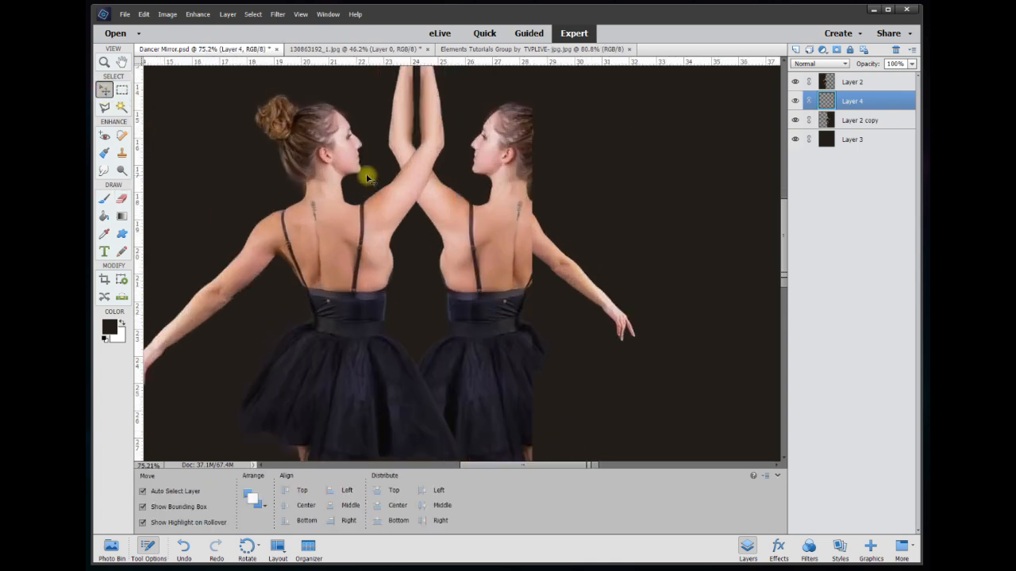
pyautogui.scroll(2, 530, 145)
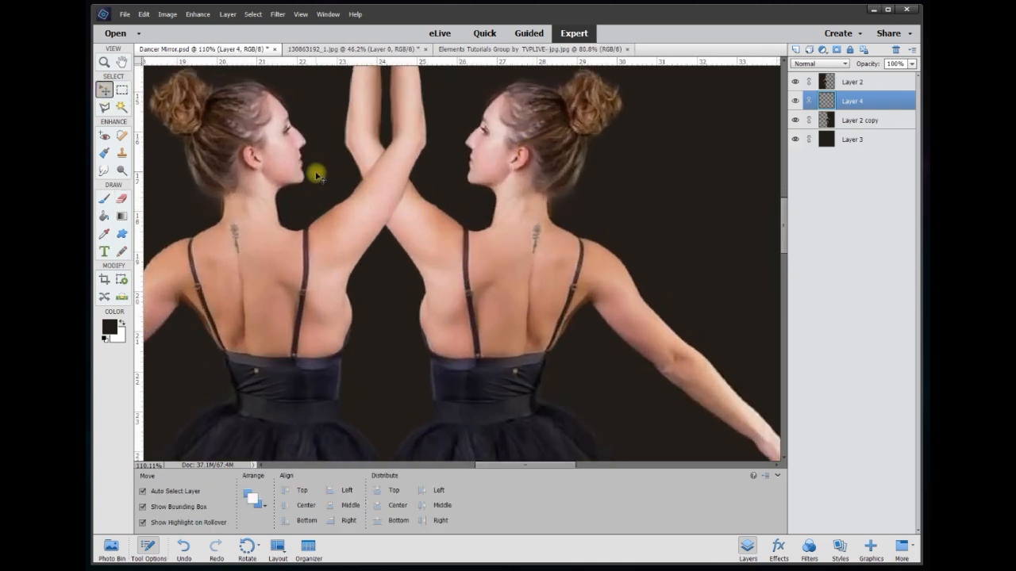
pyautogui.scroll(2, 381, 187)
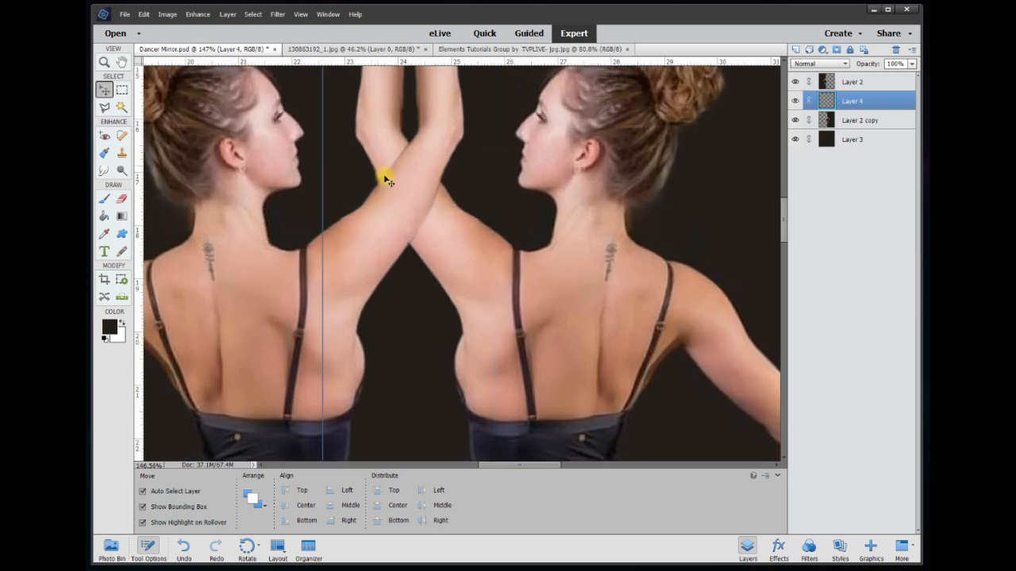
pyautogui.hscroll(-3, 494, 465)
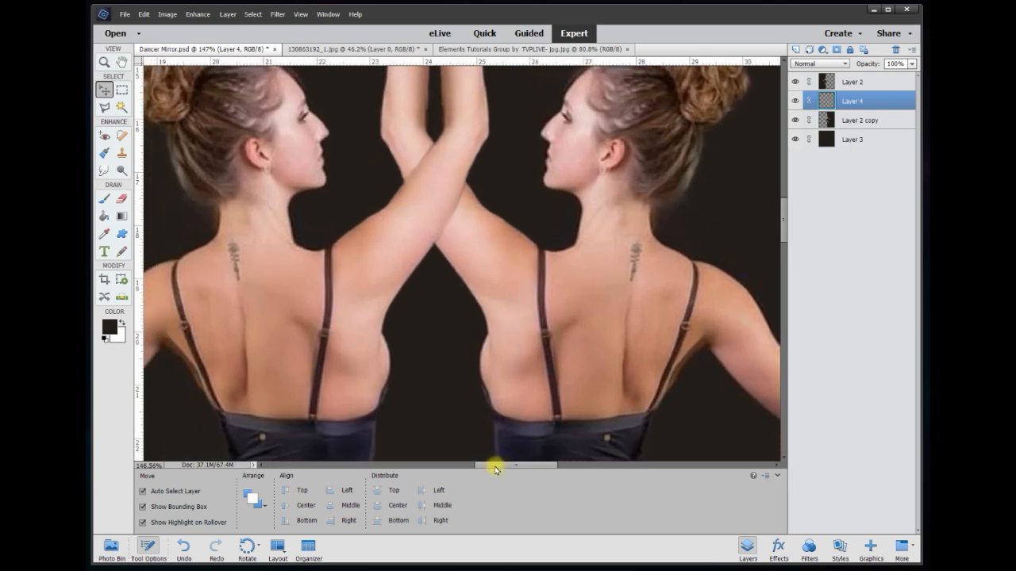
pyautogui.click(103, 203)
pyautogui.click(114, 327)
pyautogui.click(600, 299)
pyautogui.moveTo(588, 308); pyautogui.dragTo(586, 314)
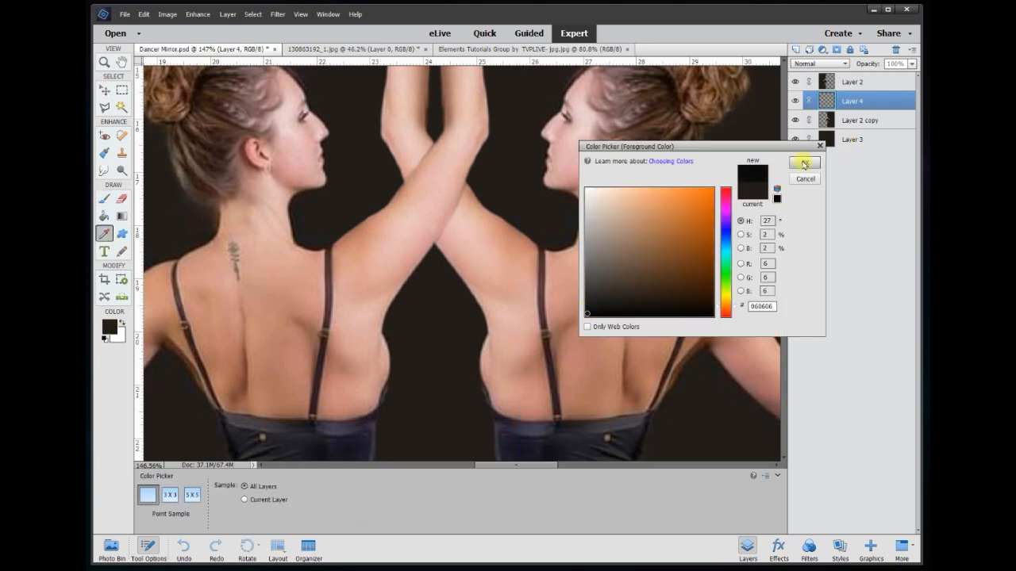
pyautogui.click(804, 164)
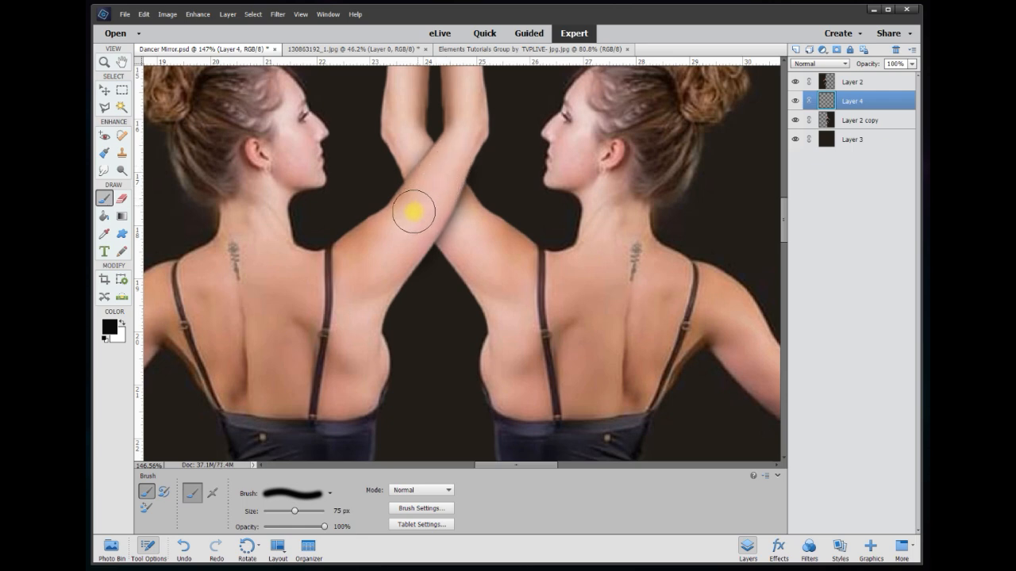
# - Paint a soft shadow around the crossed arms with a 75 px brush and set the shadow layer's opacity to 65%
pyautogui.click(451, 155)
pyautogui.moveTo(879, 63); pyautogui.dragTo(868, 64)
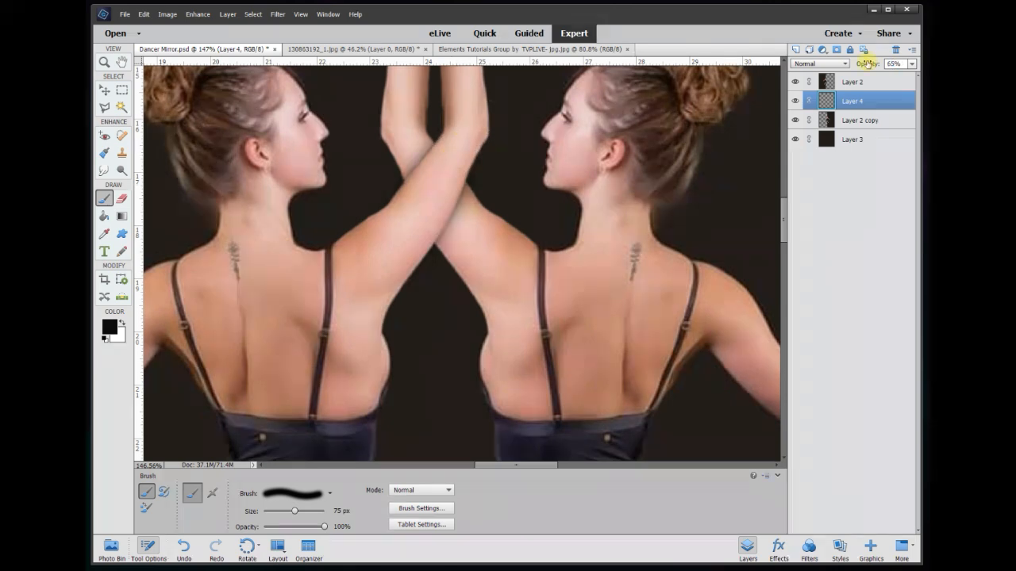
# - Paint the same soft shadow on Layer 4 where the front dancer's skirt overlaps the other skirt
pyautogui.moveTo(784, 221); pyautogui.dragTo(786, 272)
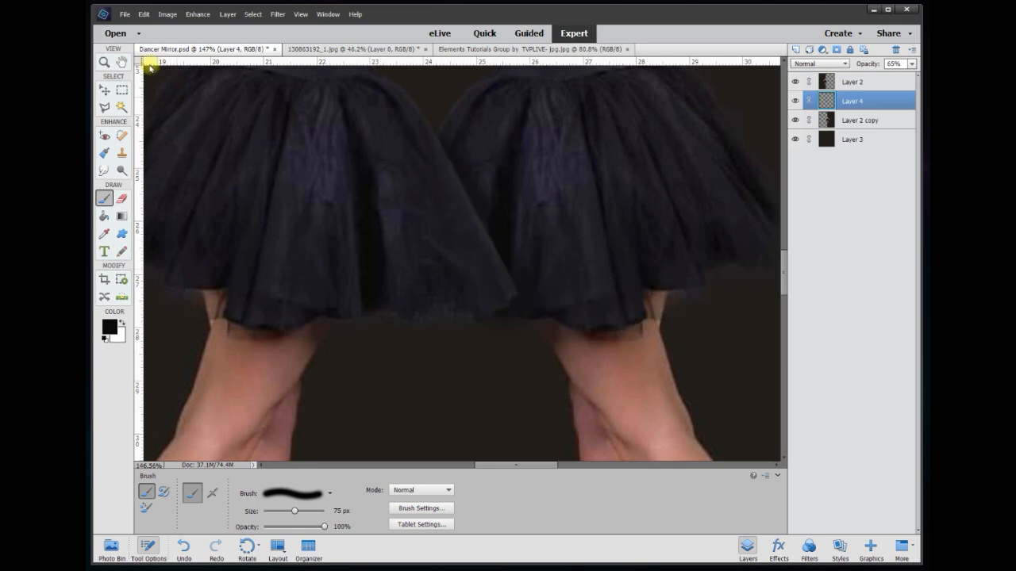
pyautogui.click(104, 89)
pyautogui.scroll(-3, 446, 219)
pyautogui.scroll(-8, 445, 219)
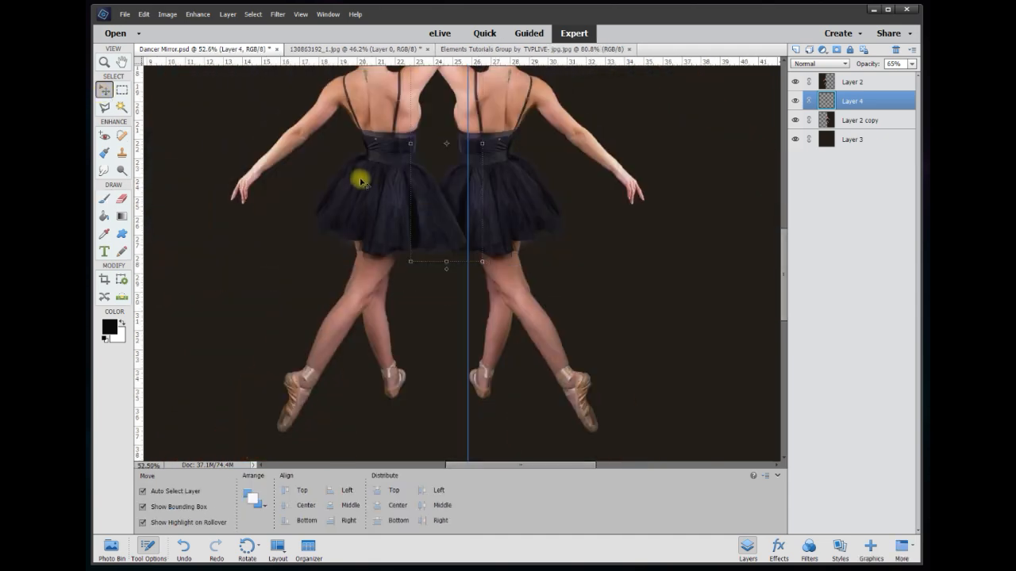